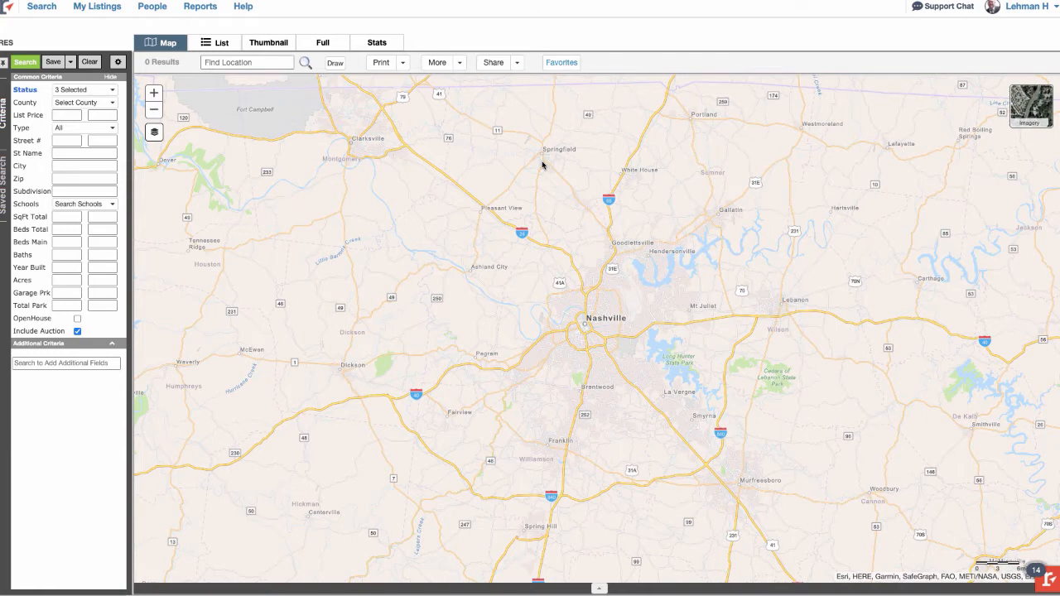
# - Search Active residential listings in Brentwood, Tennessee counties, priced 1,500,000–2,500,000, and show the 18 results
pyautogui.click(43, 9)
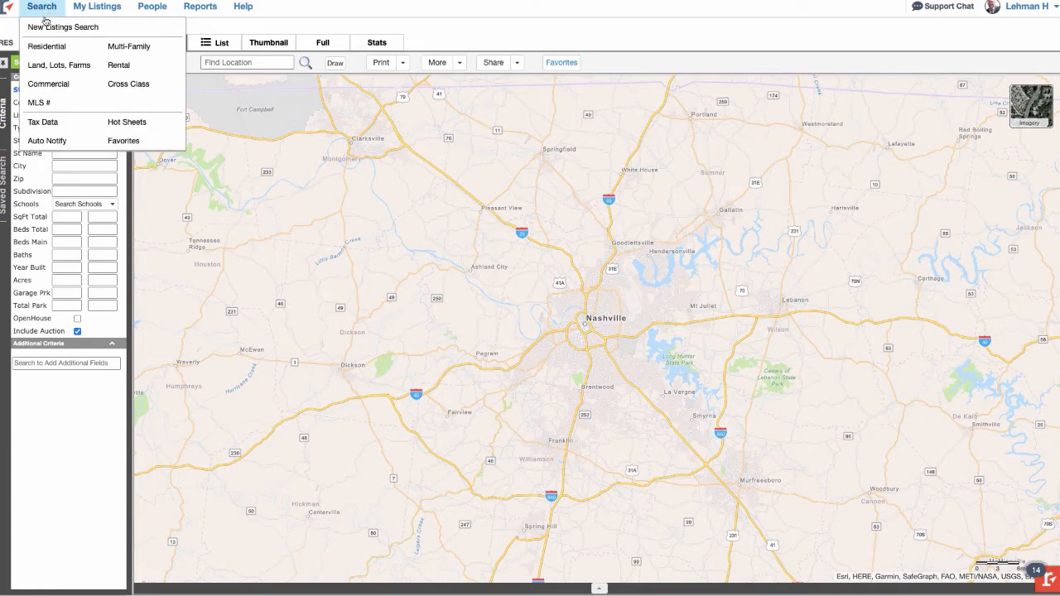
pyautogui.click(47, 48)
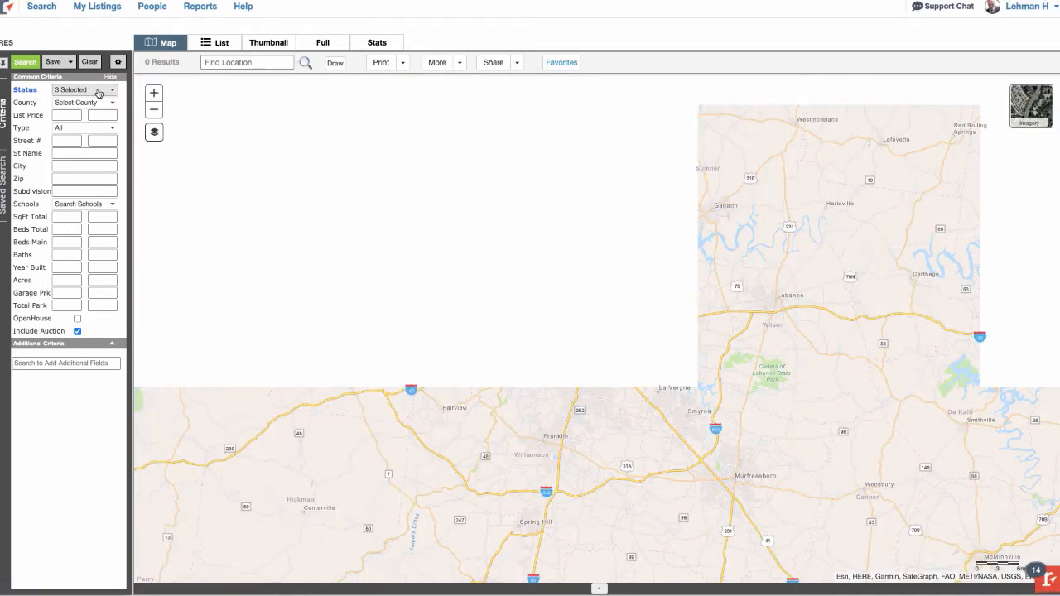
pyautogui.click(98, 92)
pyautogui.click(135, 145)
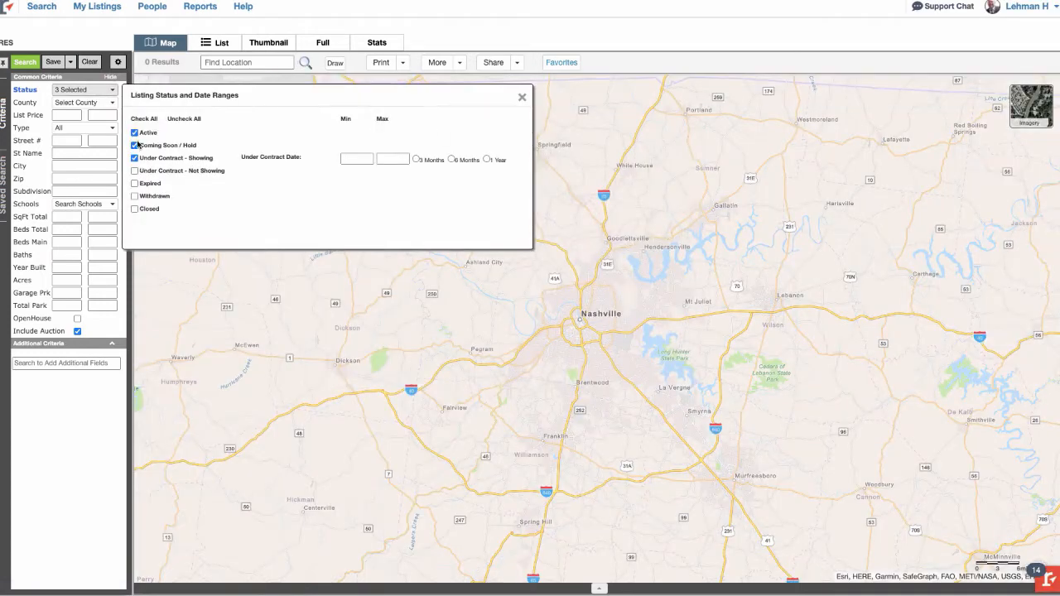
pyautogui.click(135, 158)
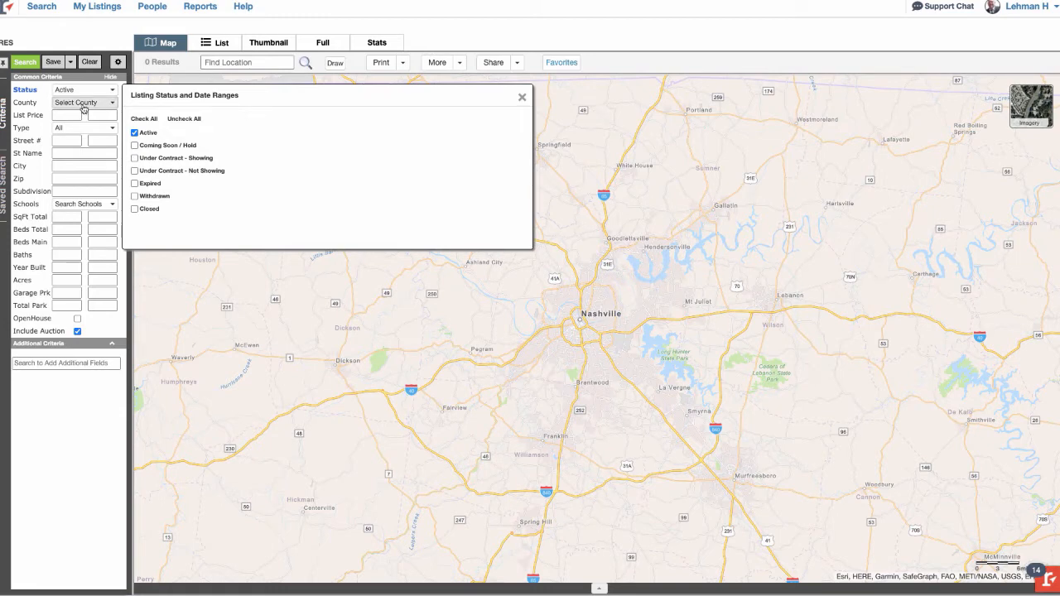
pyautogui.click(80, 104)
pyautogui.click(143, 182)
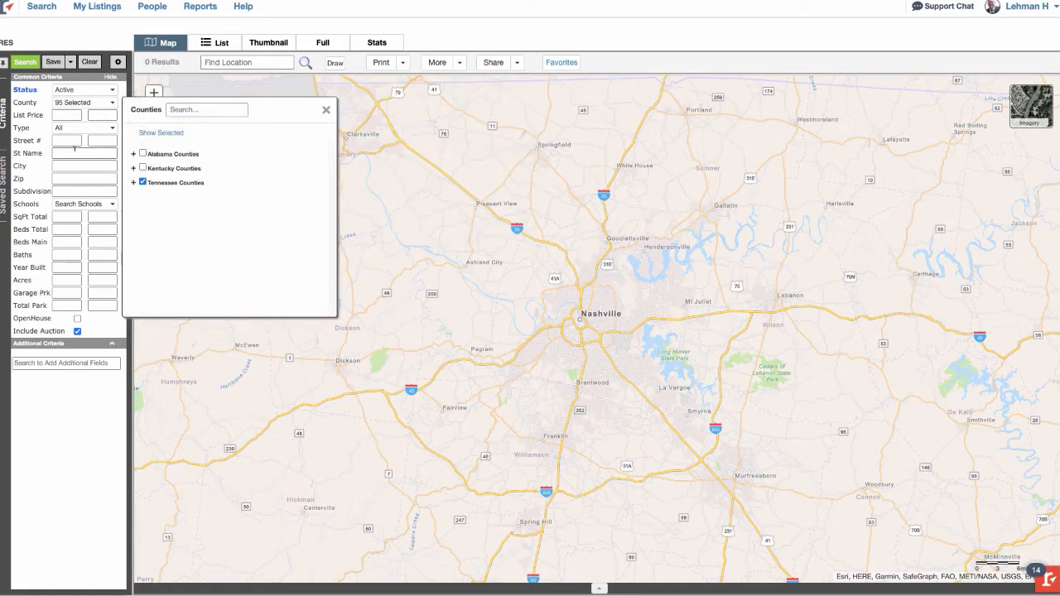
pyautogui.click(65, 114)
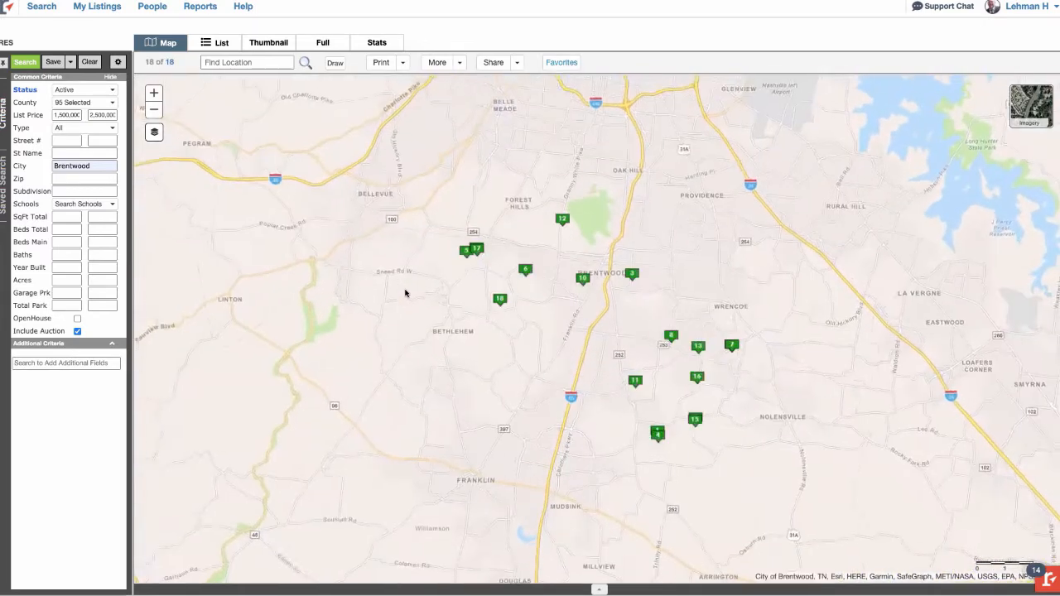
pyautogui.click(217, 42)
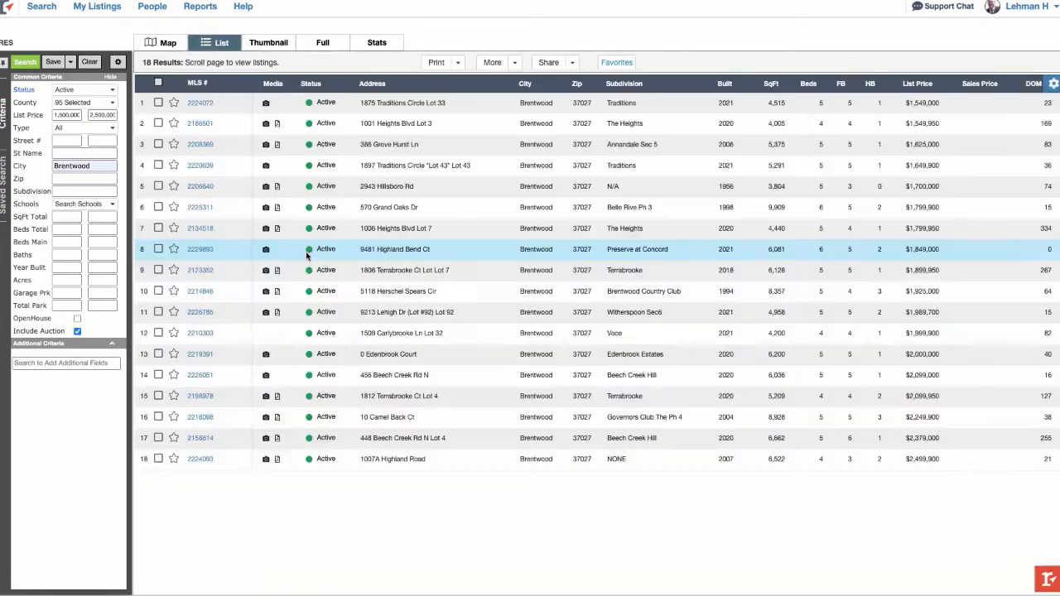
pyautogui.click(203, 354)
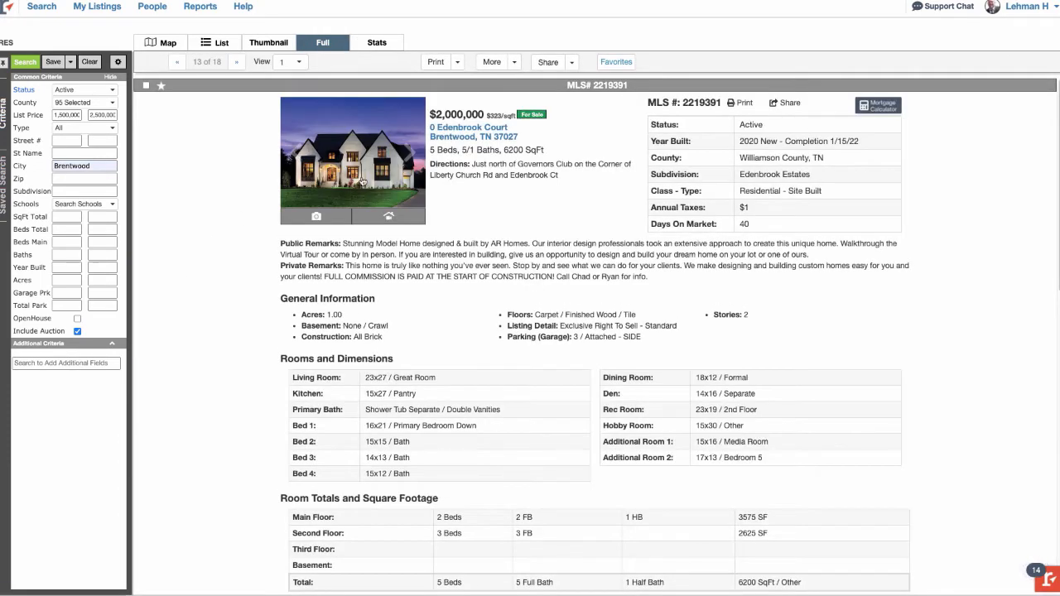
pyautogui.click(351, 154)
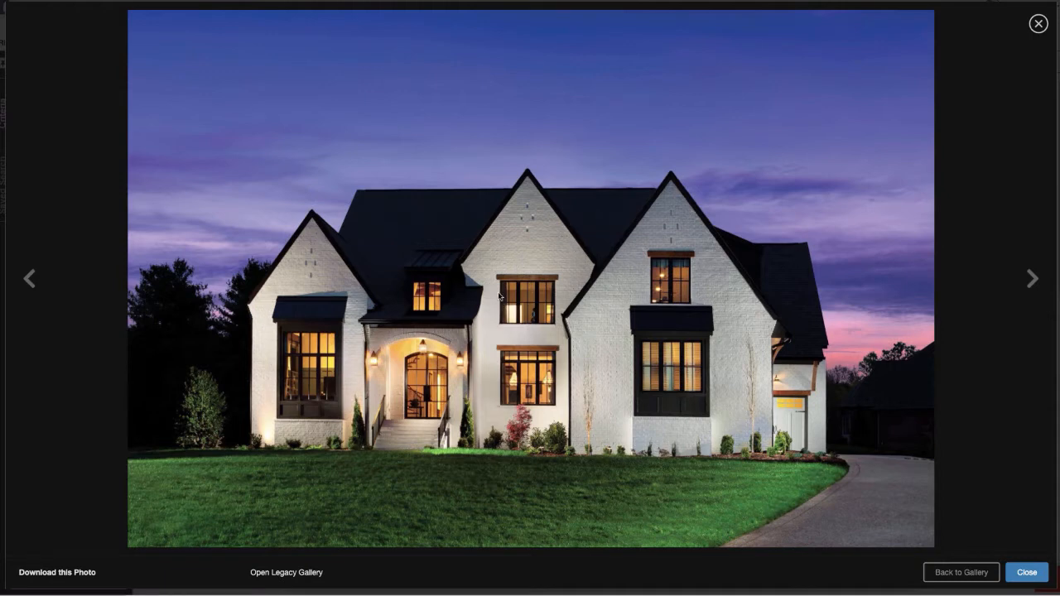
# - Save the front exterior photo to the Desktop as a JPEG named OH5555
pyautogui.rightClick(527, 262)
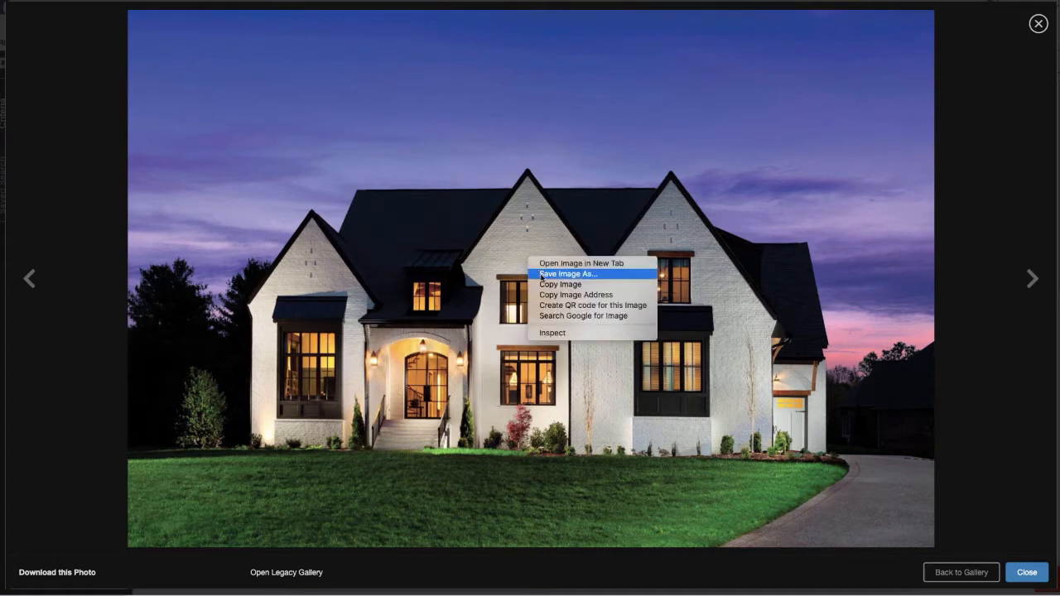
pyautogui.click(540, 273)
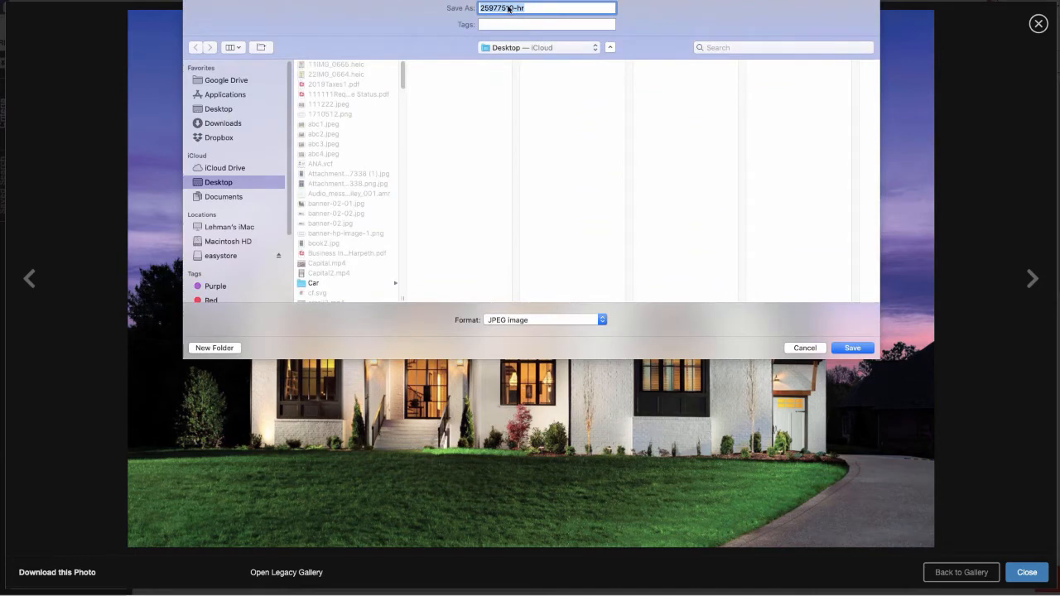
pyautogui.write('OH5555')
pyautogui.click(844, 348)
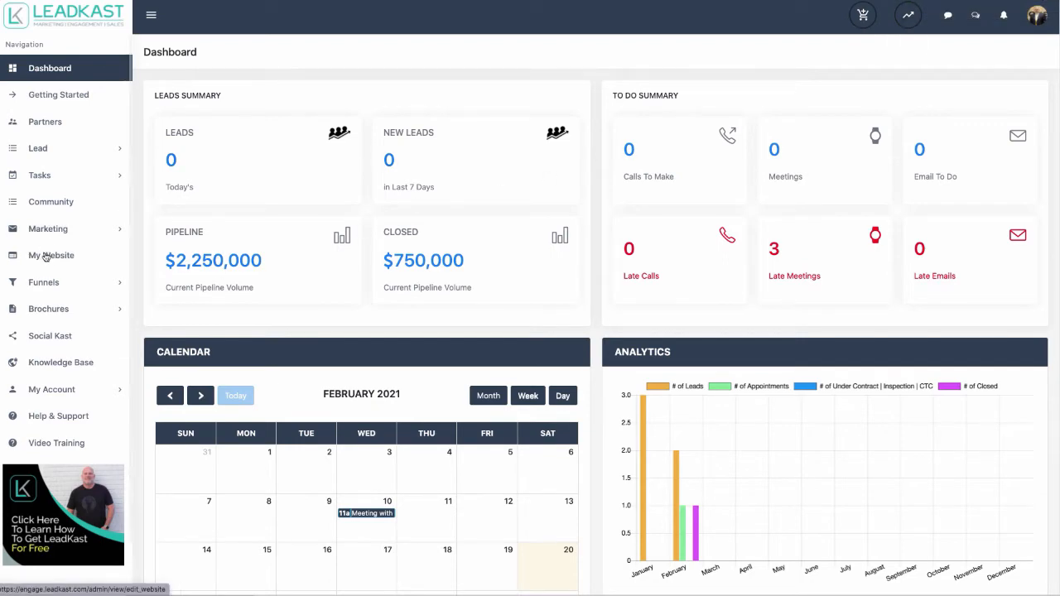
# - Preview the Open House premade funnel, then create a new funnel from that template
pyautogui.click(43, 281)
pyautogui.click(59, 327)
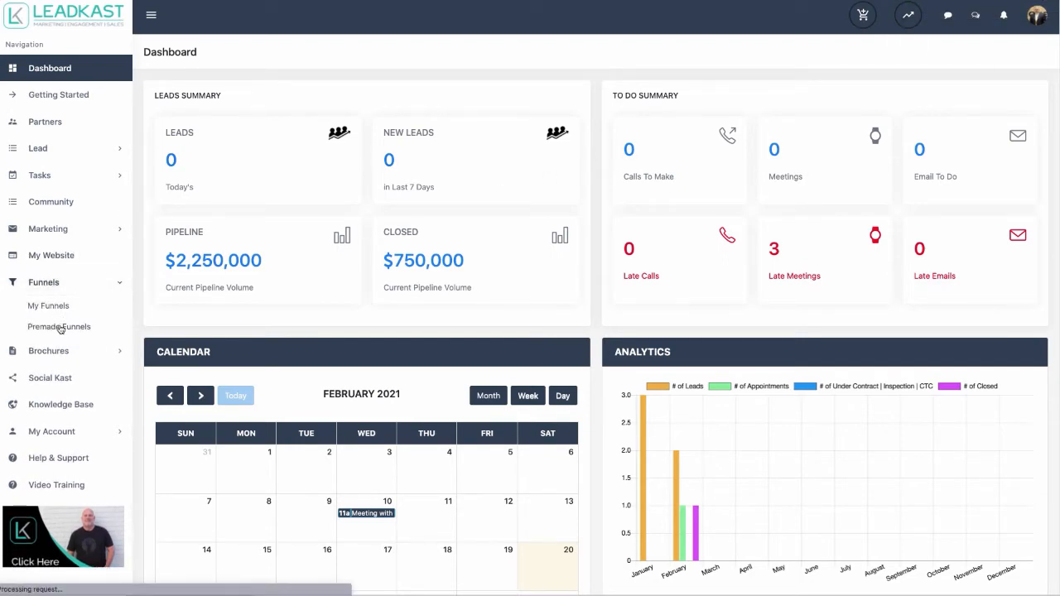
pyautogui.scroll(-3, 910, 347)
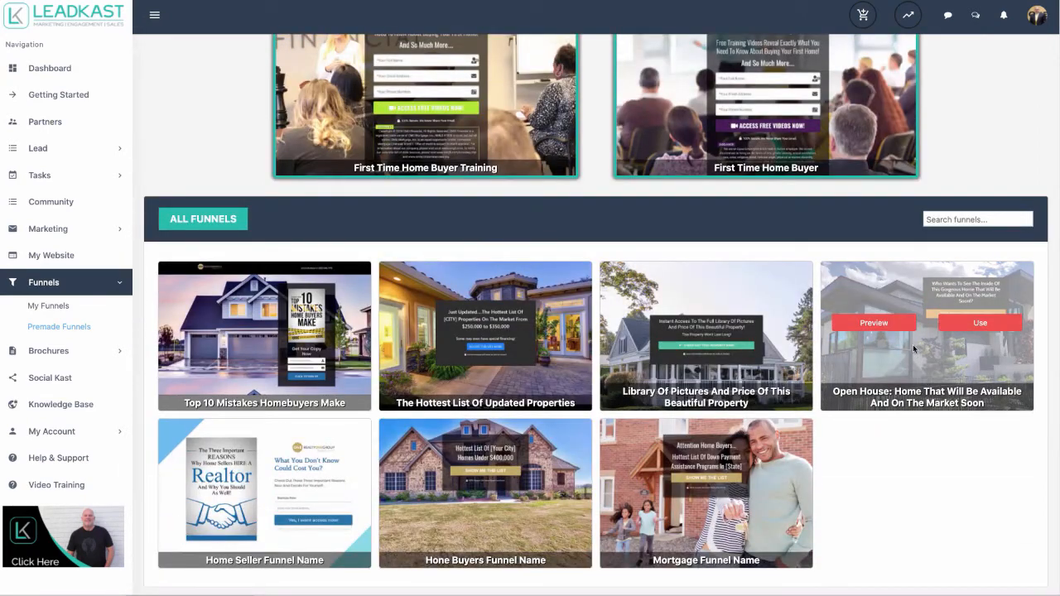
pyautogui.click(892, 323)
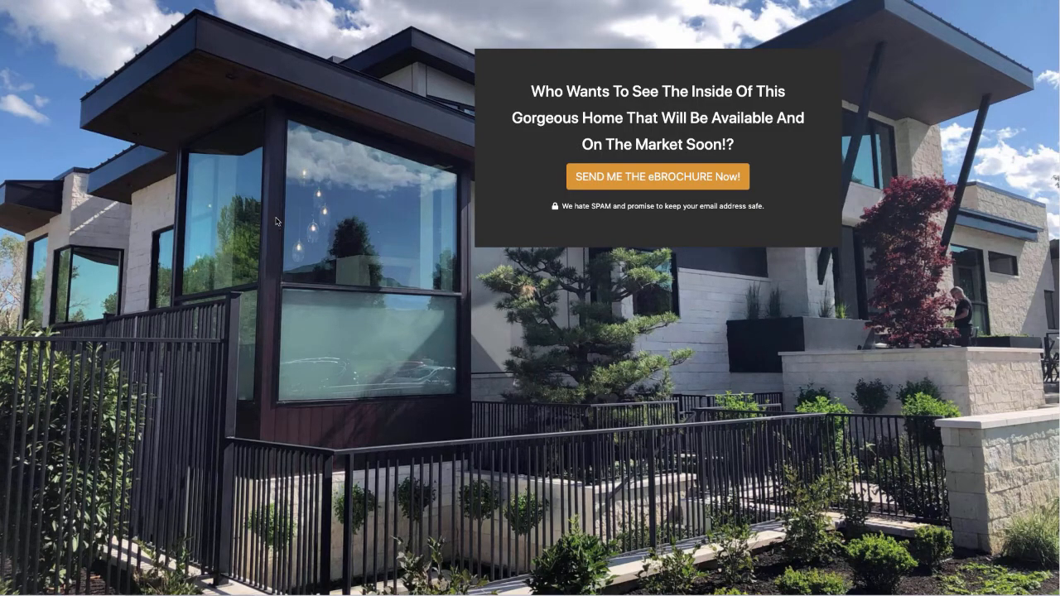
pyautogui.click(960, 1)
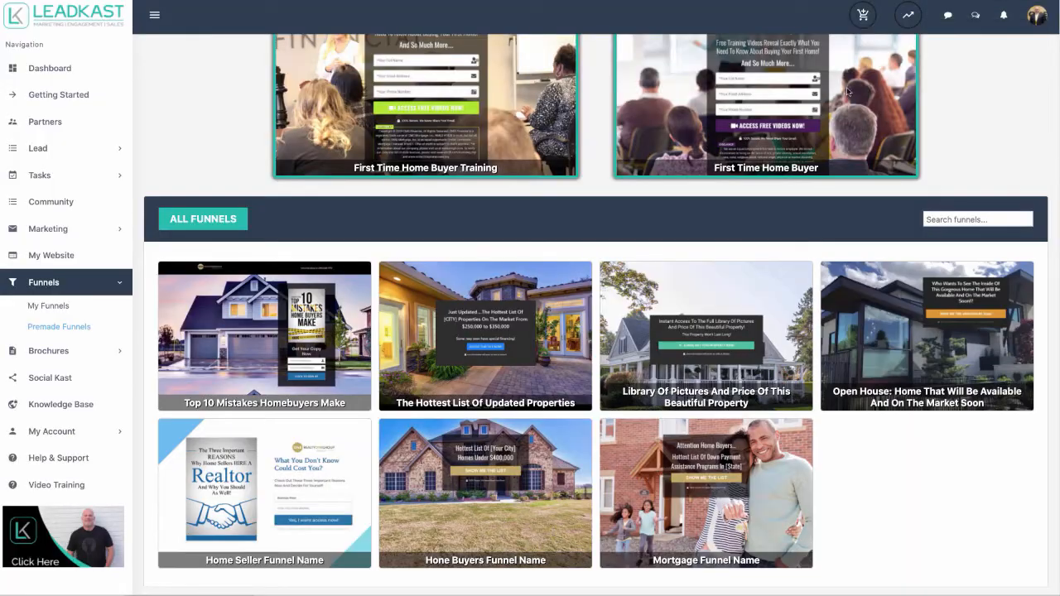
pyautogui.click(978, 324)
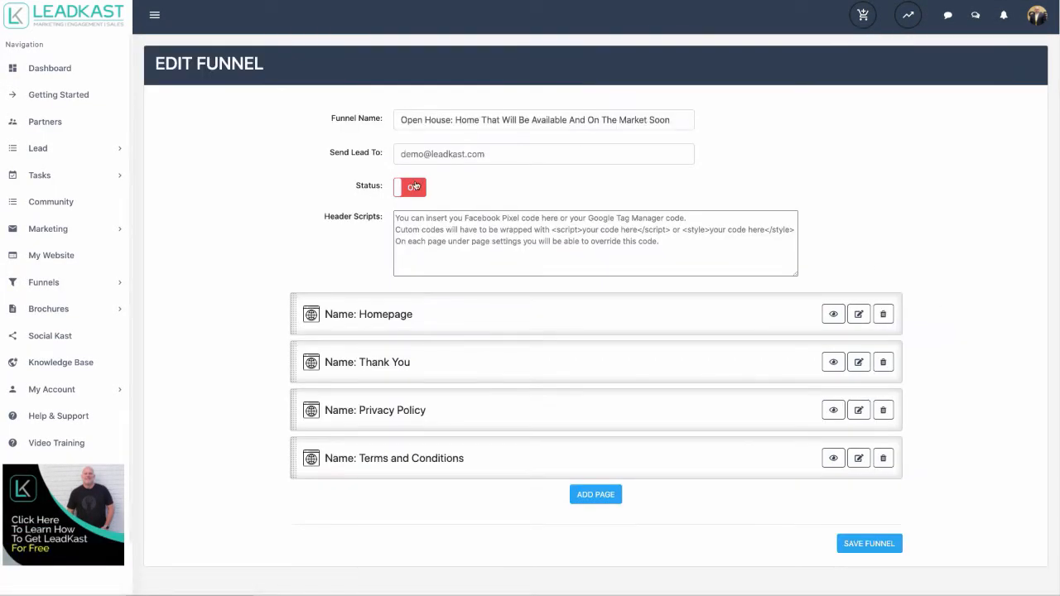
# - Switch the funnel's status On and close the listing photo gallery
pyautogui.click(414, 187)
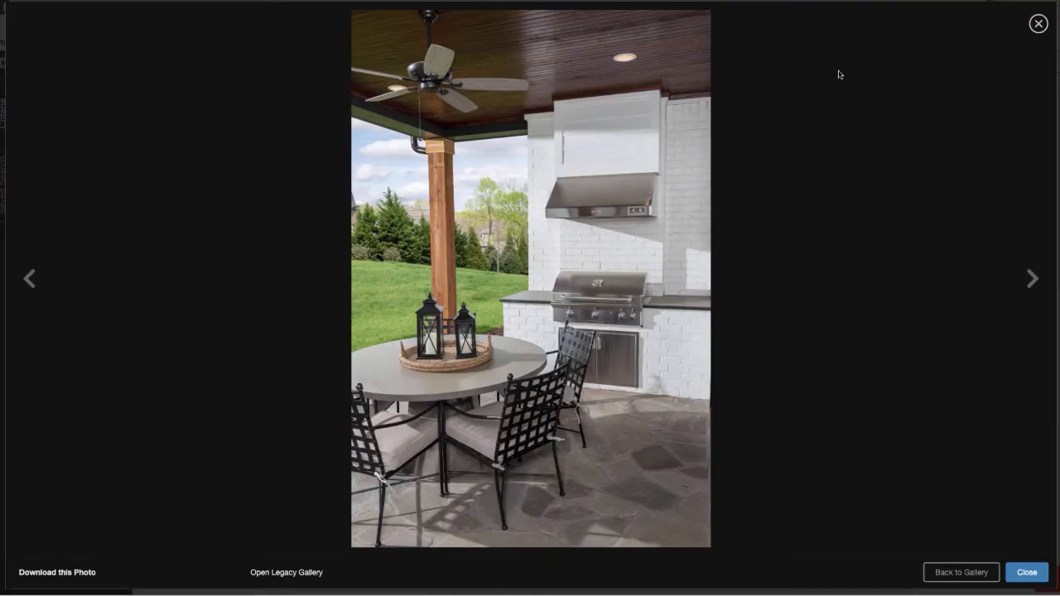
pyautogui.click(1035, 24)
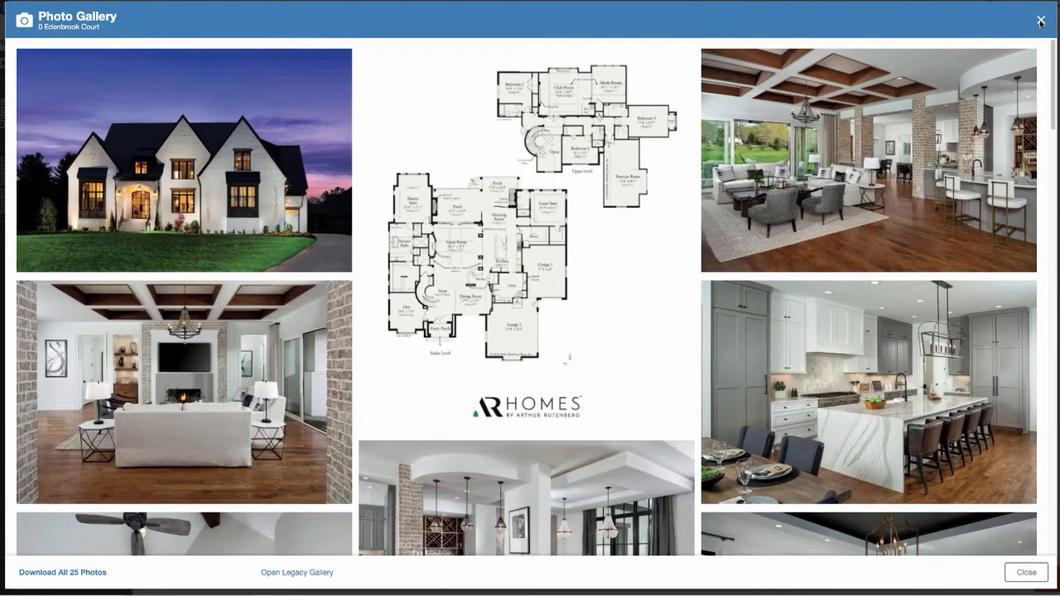
pyautogui.click(1040, 22)
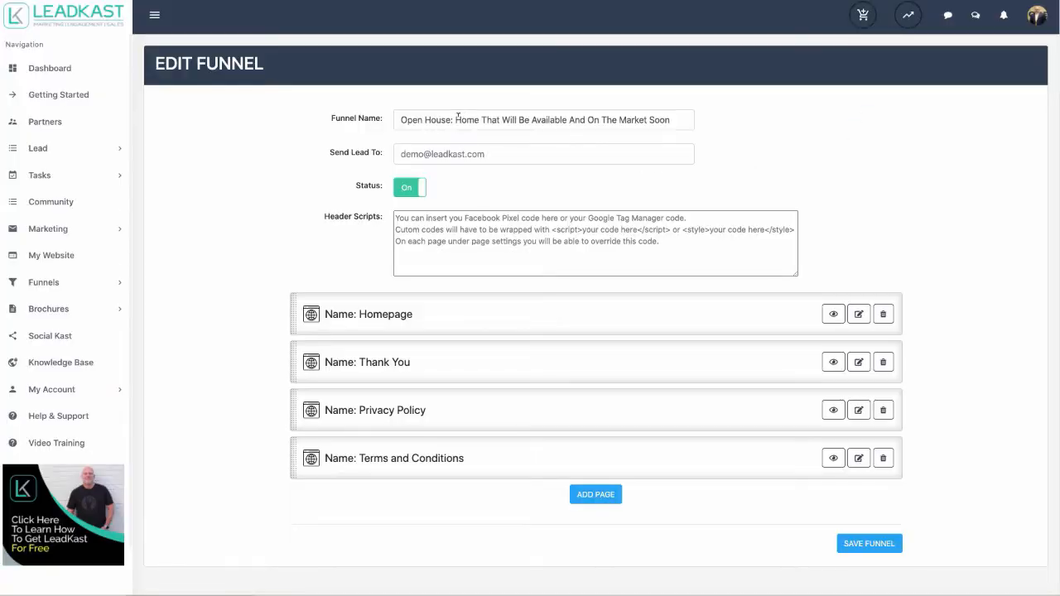
pyautogui.moveTo(457, 117); pyautogui.dragTo(684, 115)
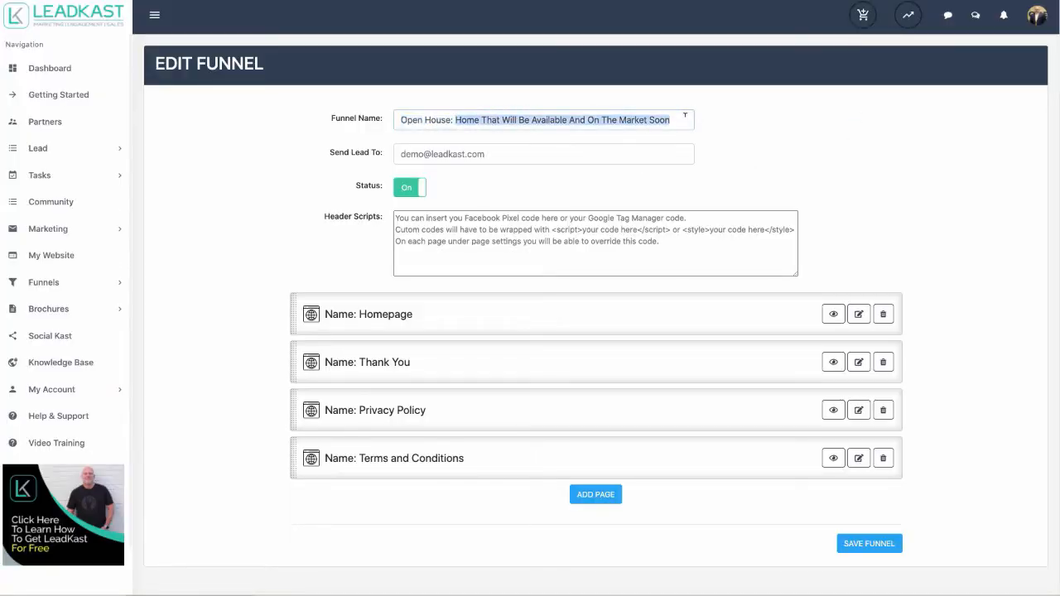
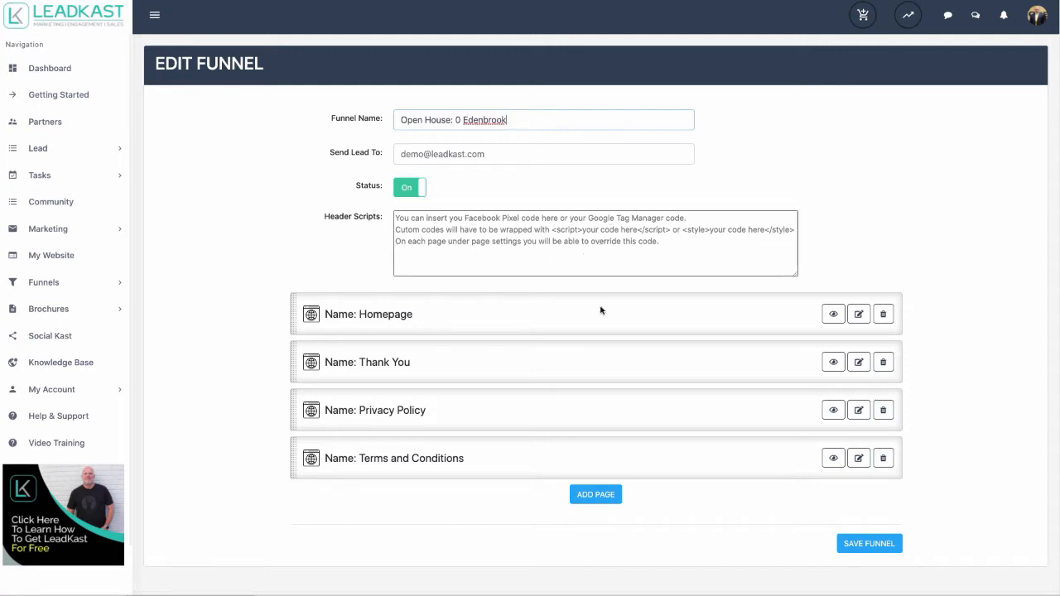
pyautogui.click(862, 544)
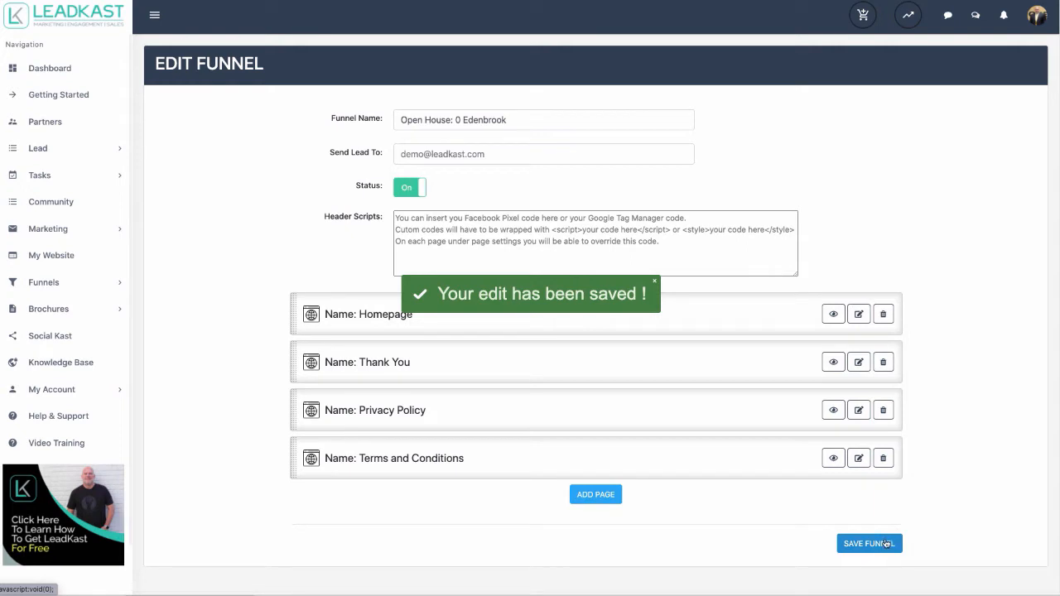
pyautogui.click(53, 281)
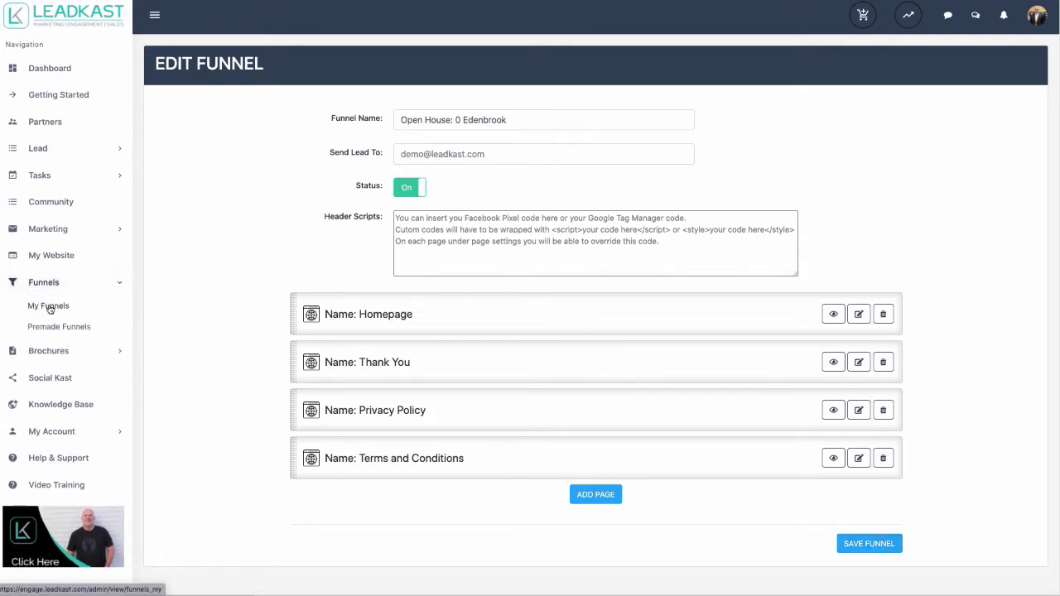
pyautogui.click(49, 309)
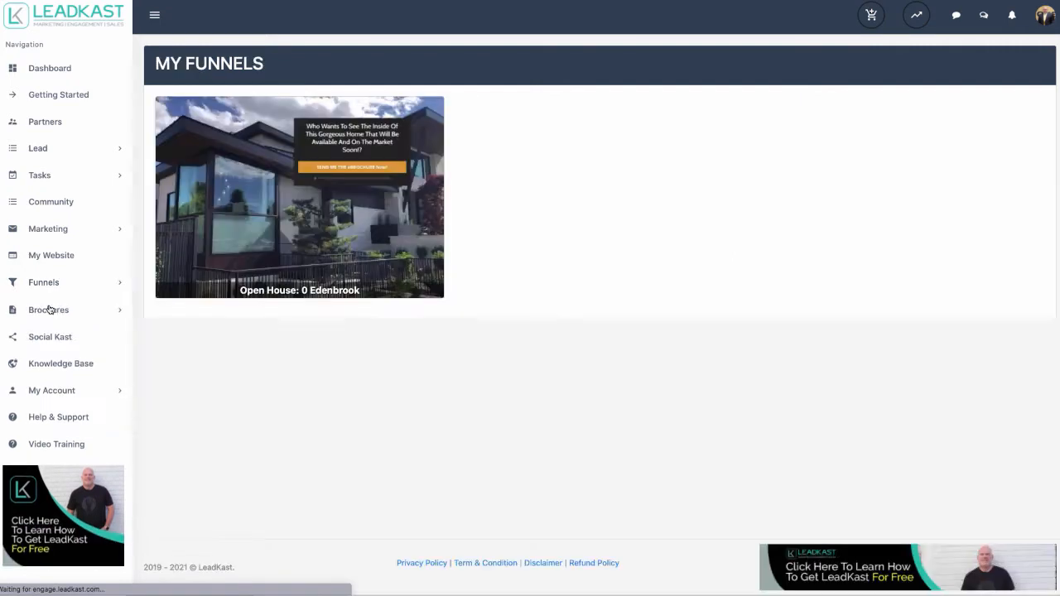
pyautogui.moveTo(335, 220)
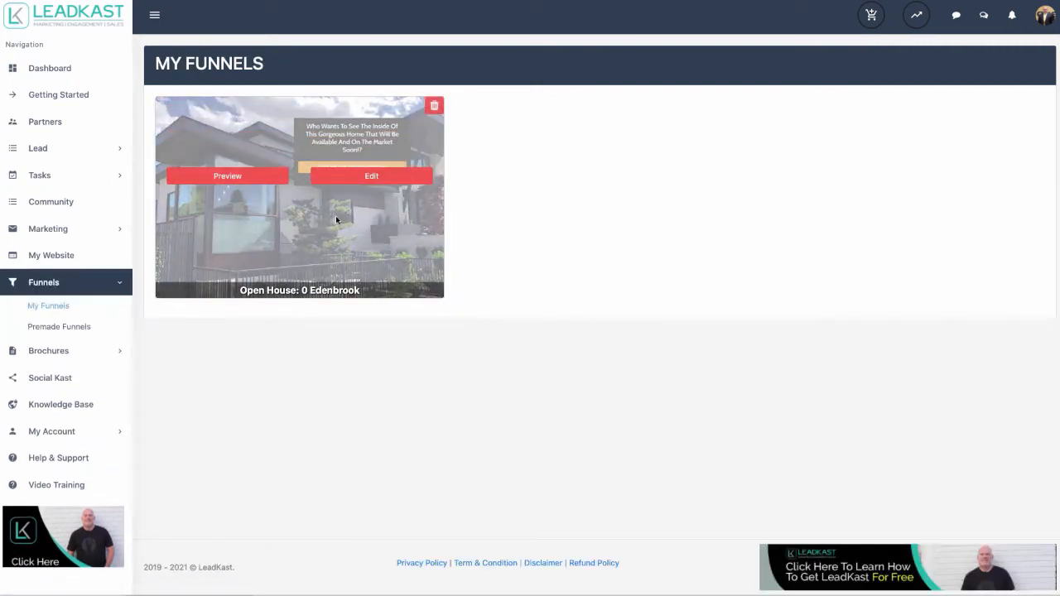
pyautogui.click(230, 175)
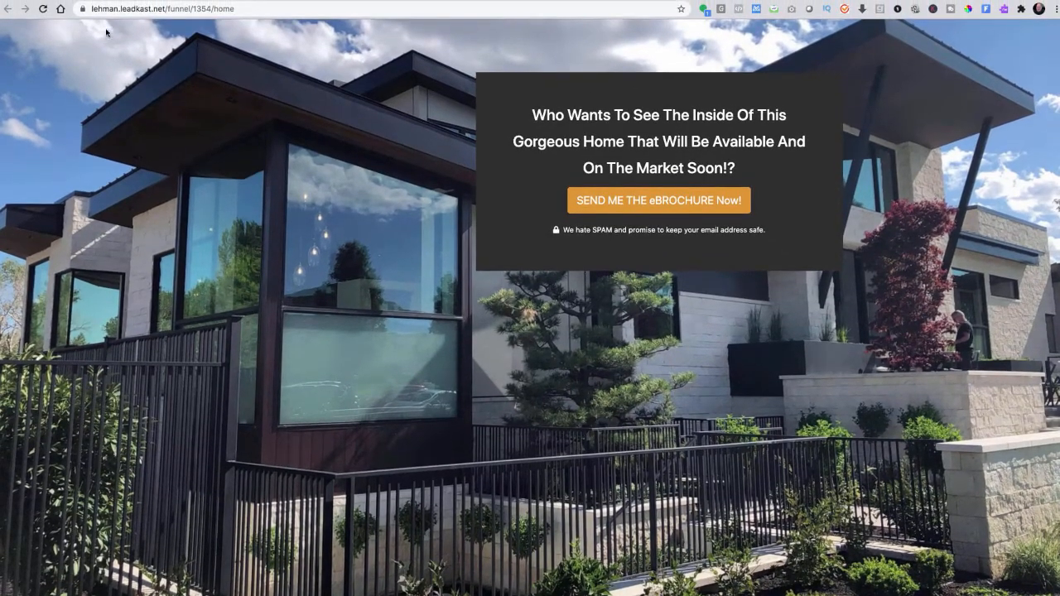
pyautogui.click(132, 9)
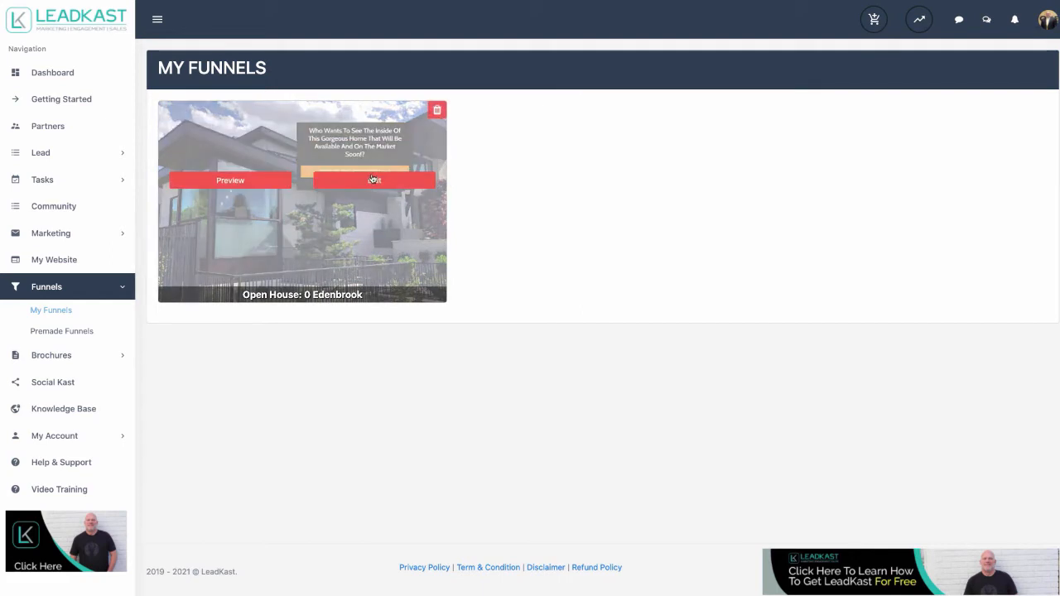
# - Open the Open House funnel's Homepage in the page builder
pyautogui.click(373, 178)
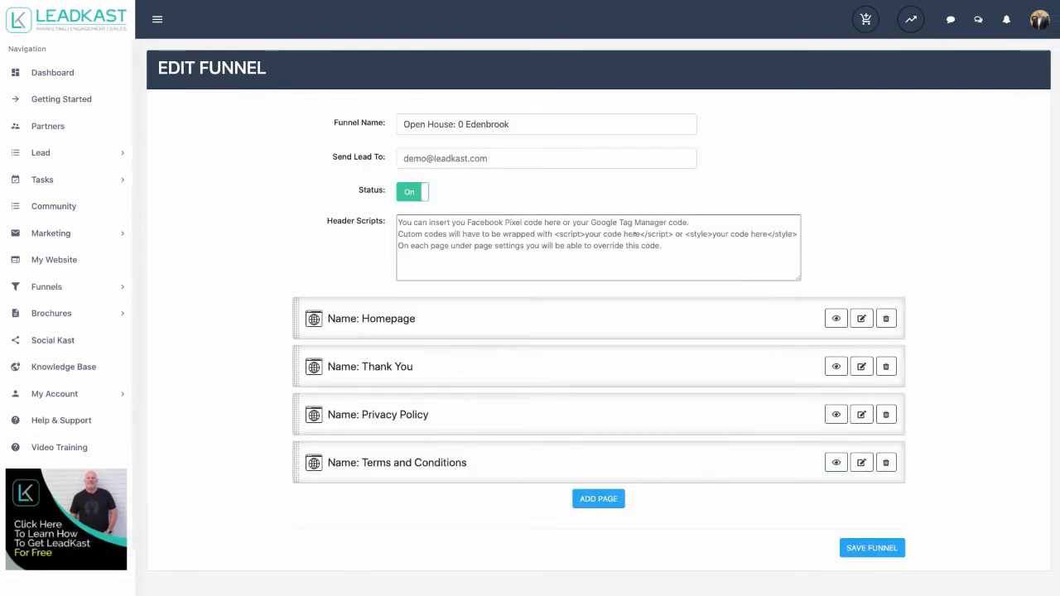
pyautogui.click(861, 319)
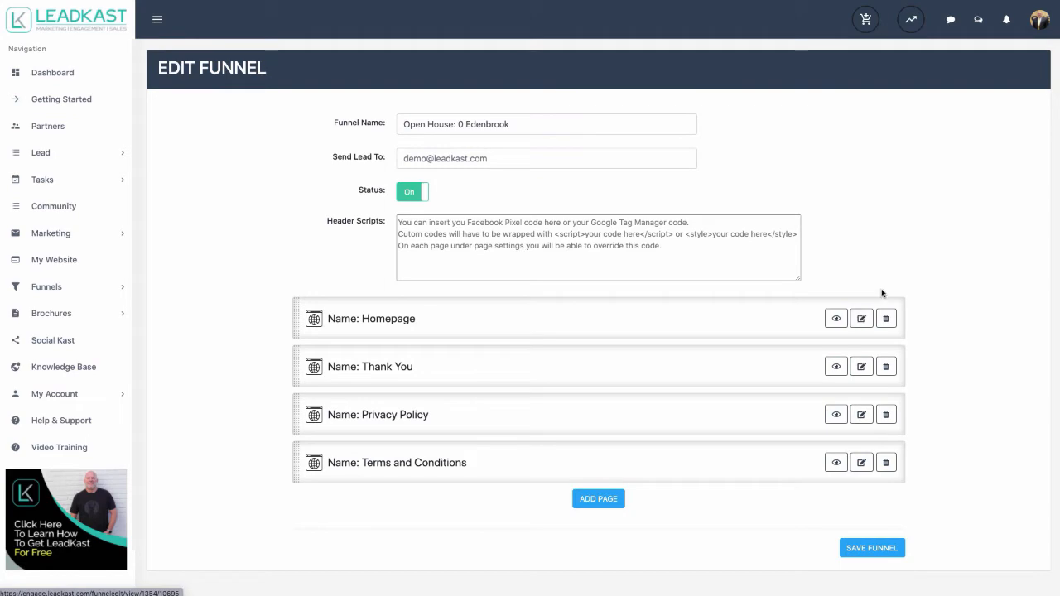
pyautogui.click(863, 320)
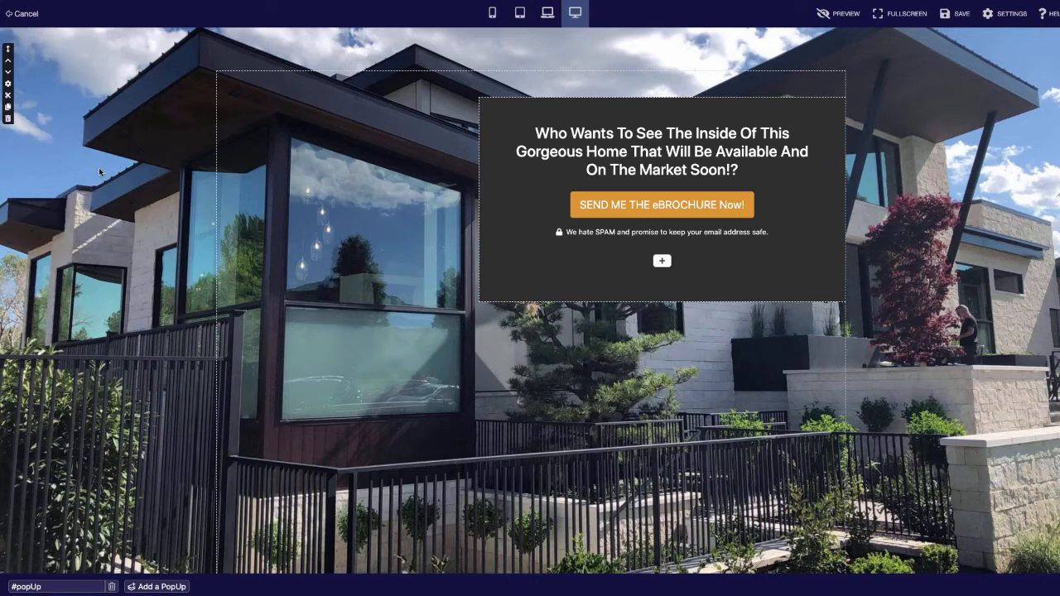
# - Upload the OH5555.jpeg house photo for the container's background image
pyautogui.click(8, 84)
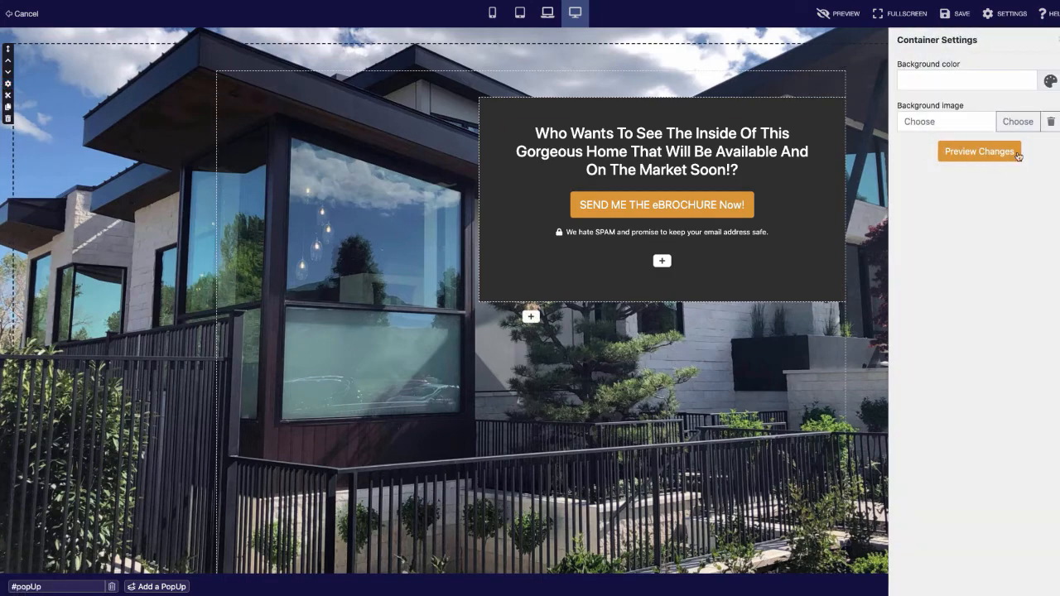
pyautogui.click(1016, 122)
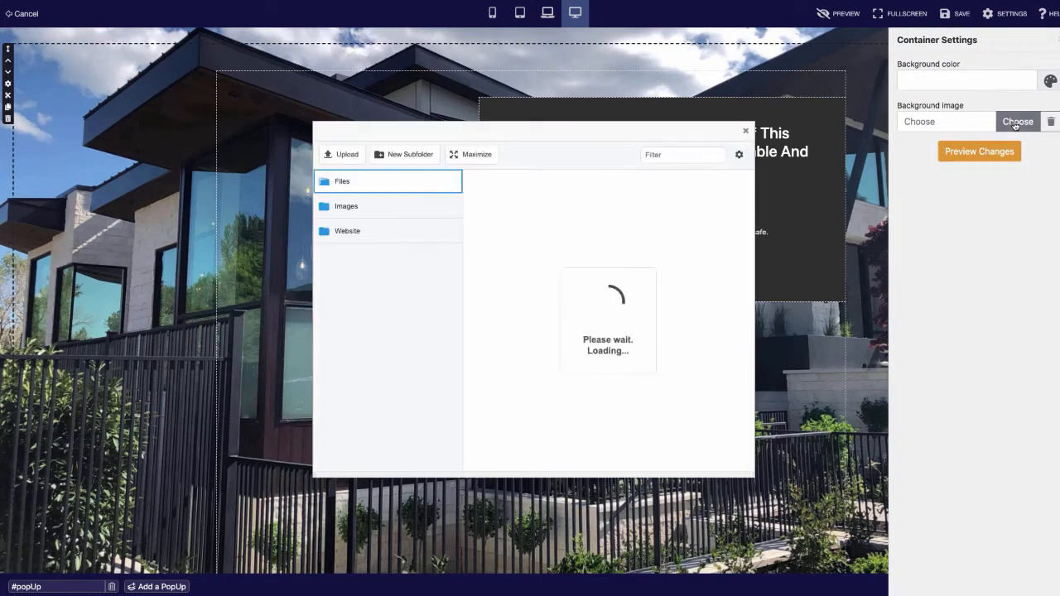
pyautogui.click(345, 157)
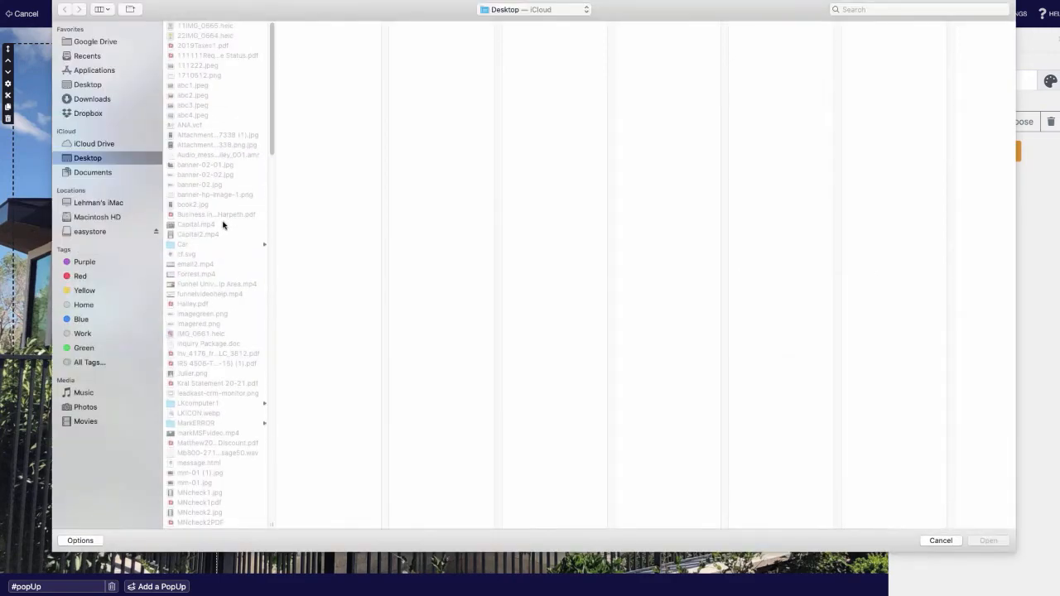
pyautogui.scroll(-5, 222, 226)
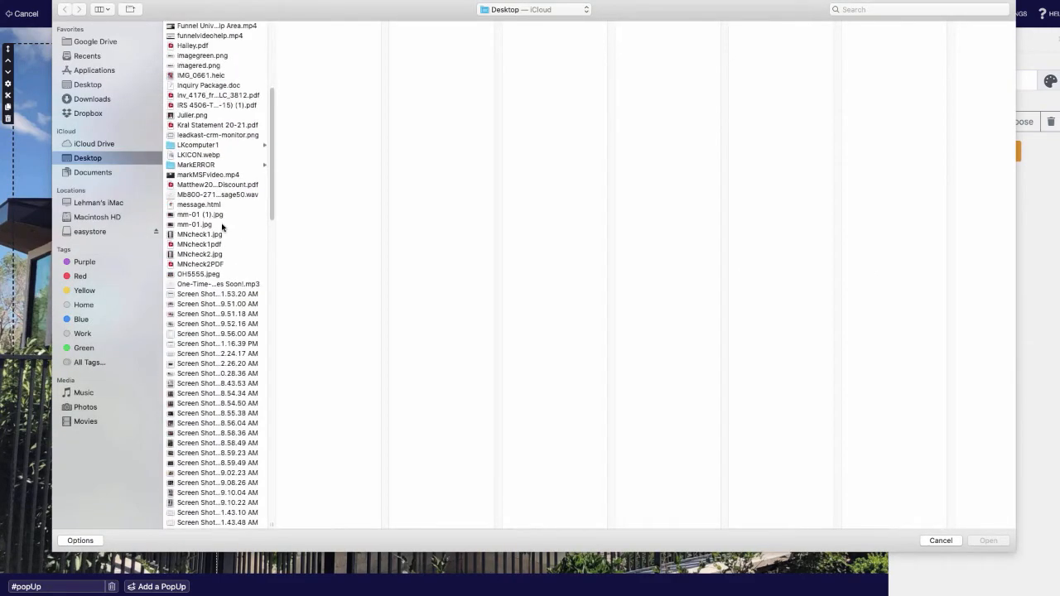
pyautogui.click(203, 275)
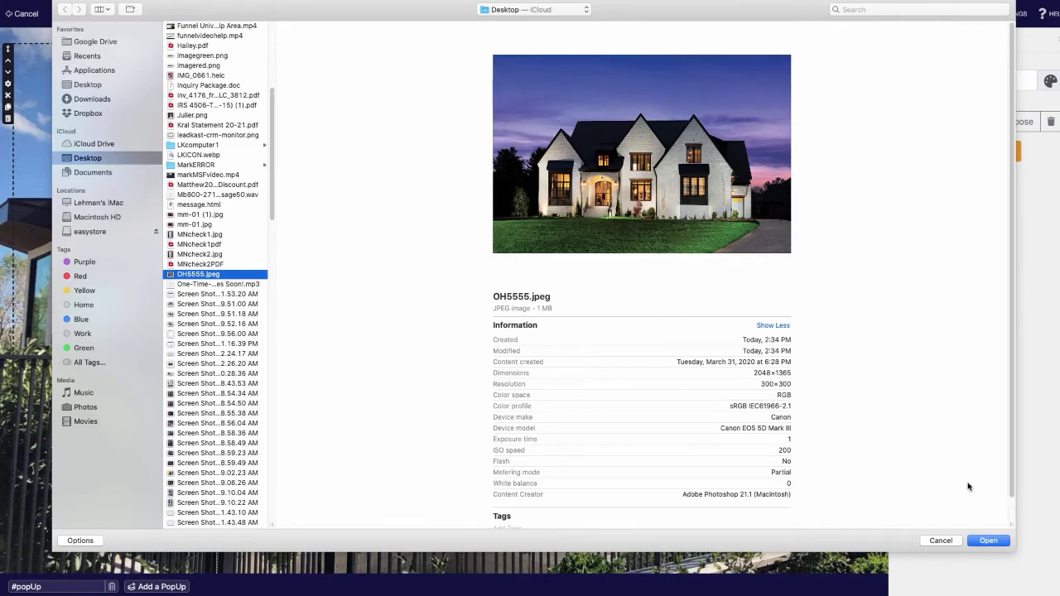
pyautogui.click(986, 540)
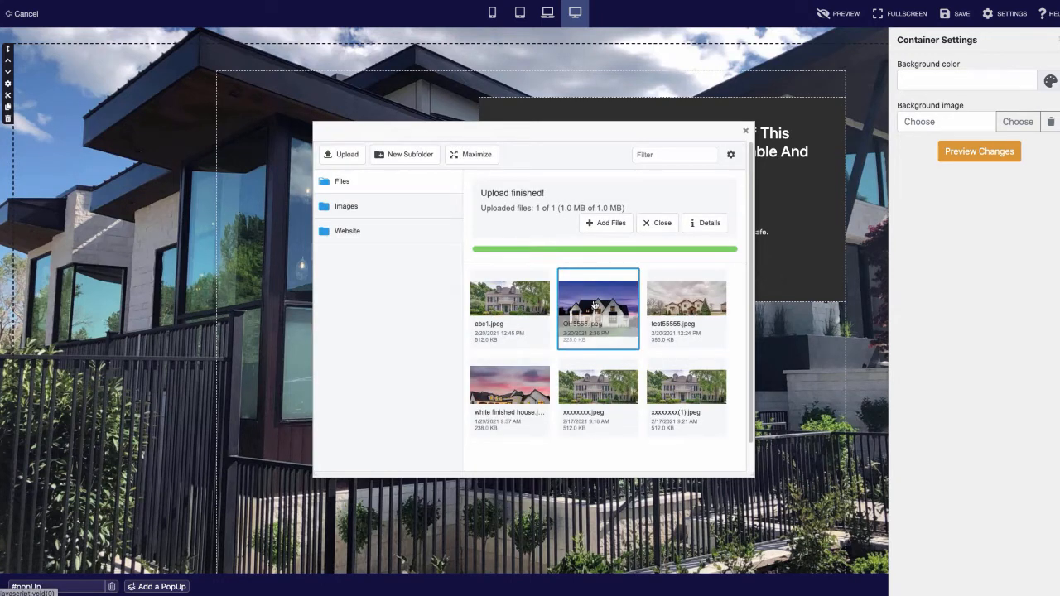
# - Apply OH5555.jpeg as the Homepage background and save the page
pyautogui.click(594, 304)
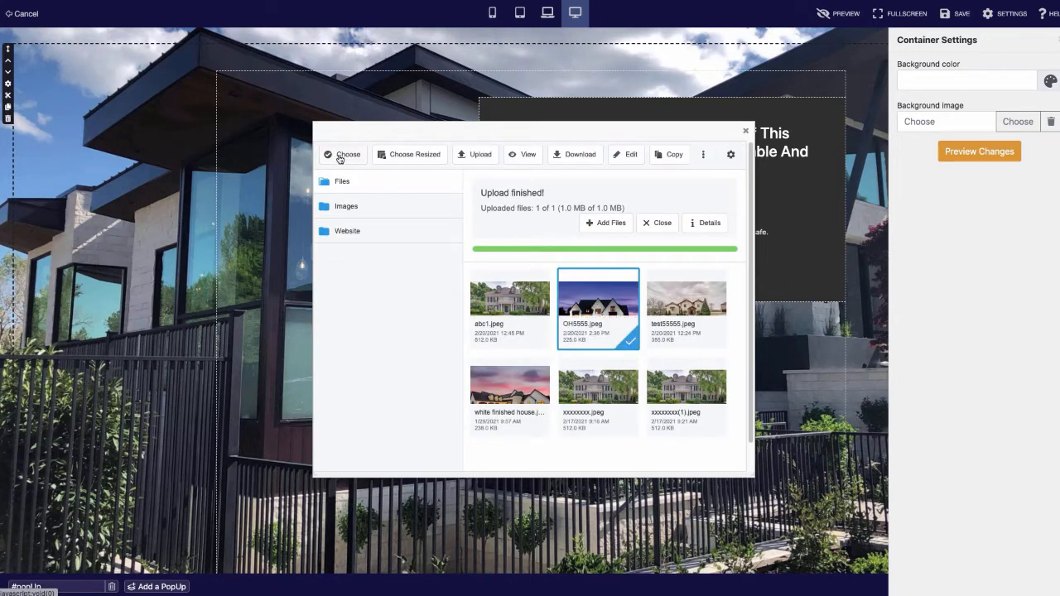
pyautogui.click(340, 155)
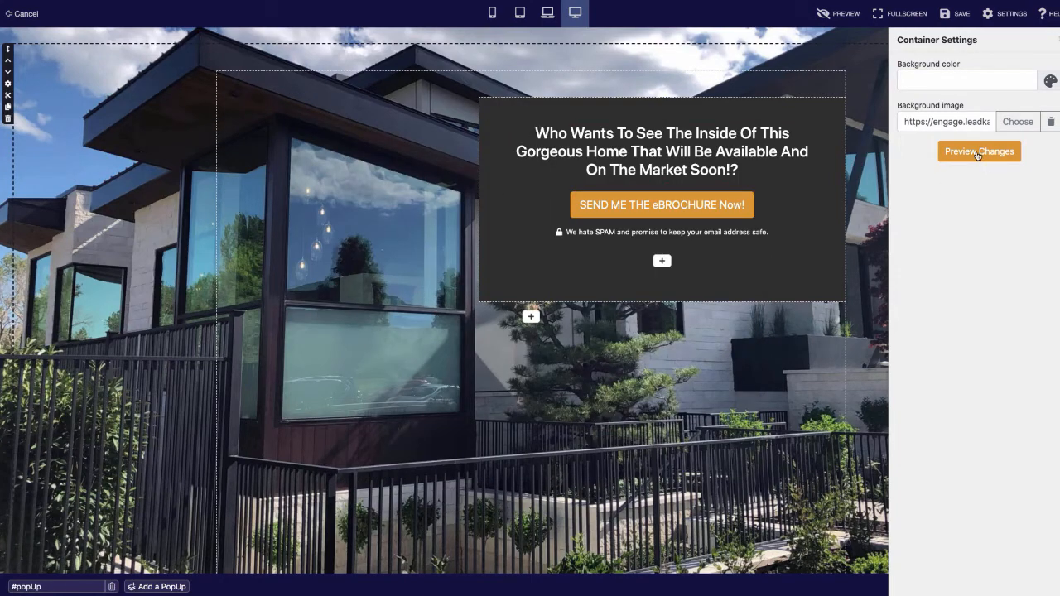
pyautogui.click(978, 154)
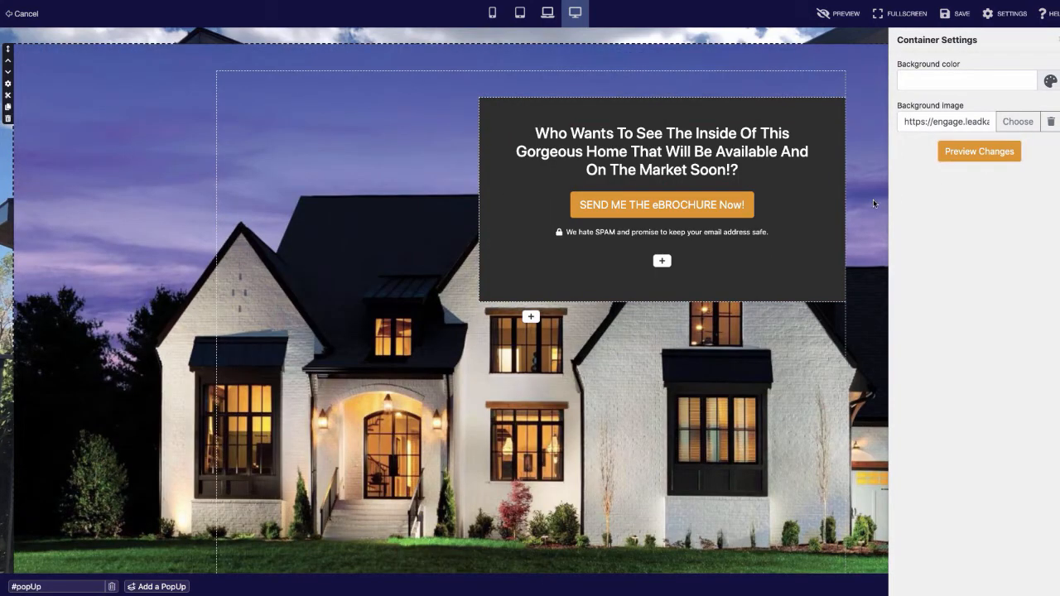
pyautogui.click(963, 18)
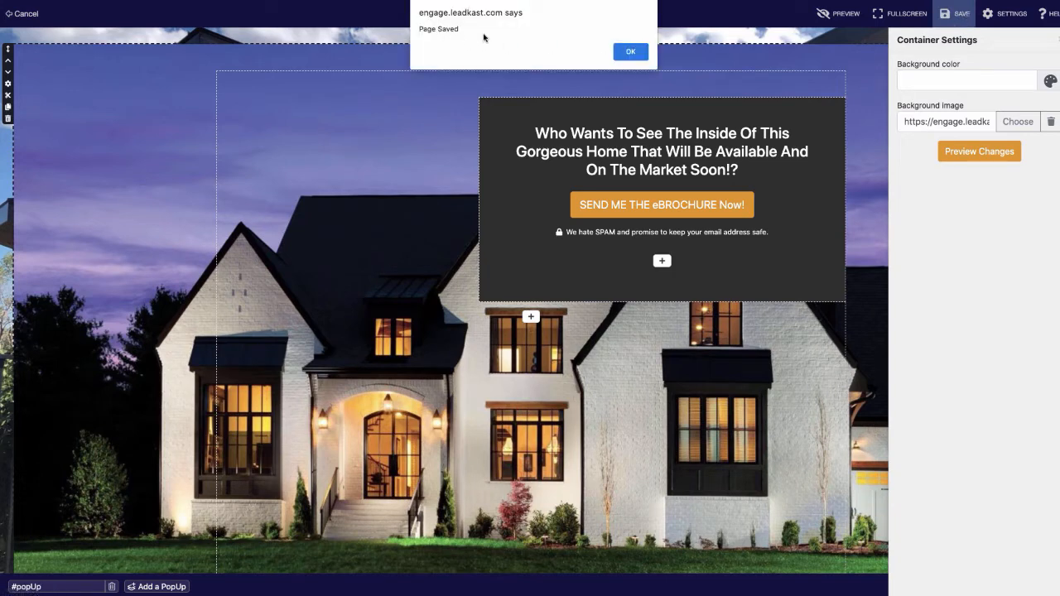
pyautogui.click(632, 52)
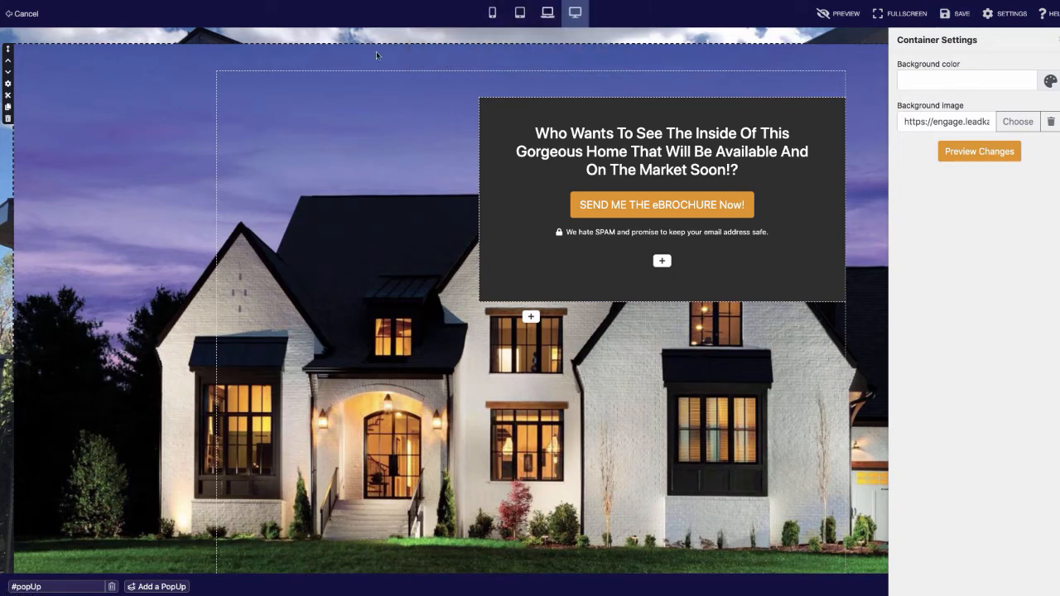
pyautogui.click(21, 14)
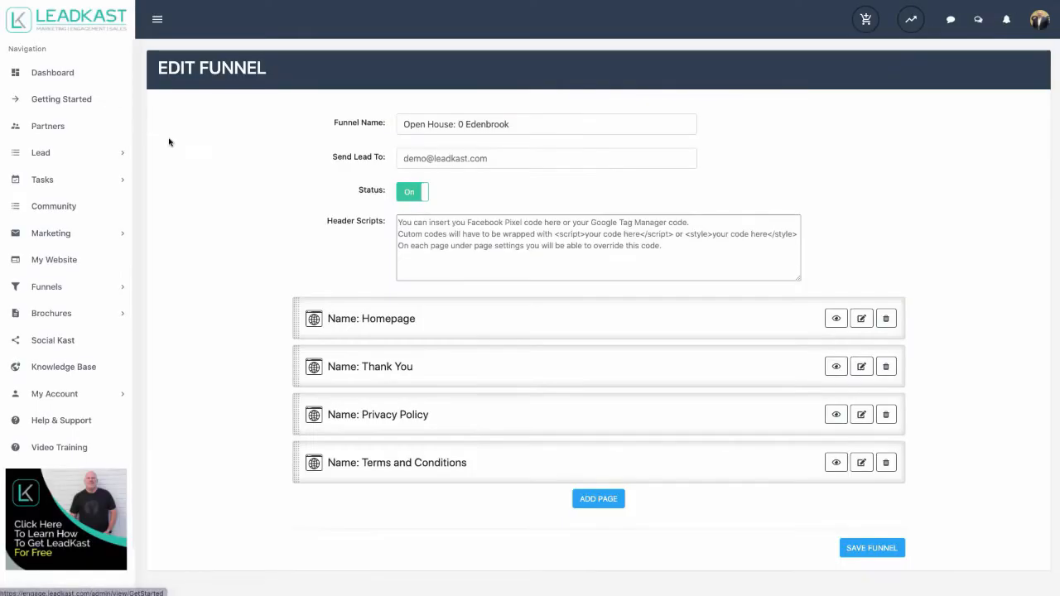
# - Save the funnel again and return to the My Funnels list
pyautogui.click(871, 548)
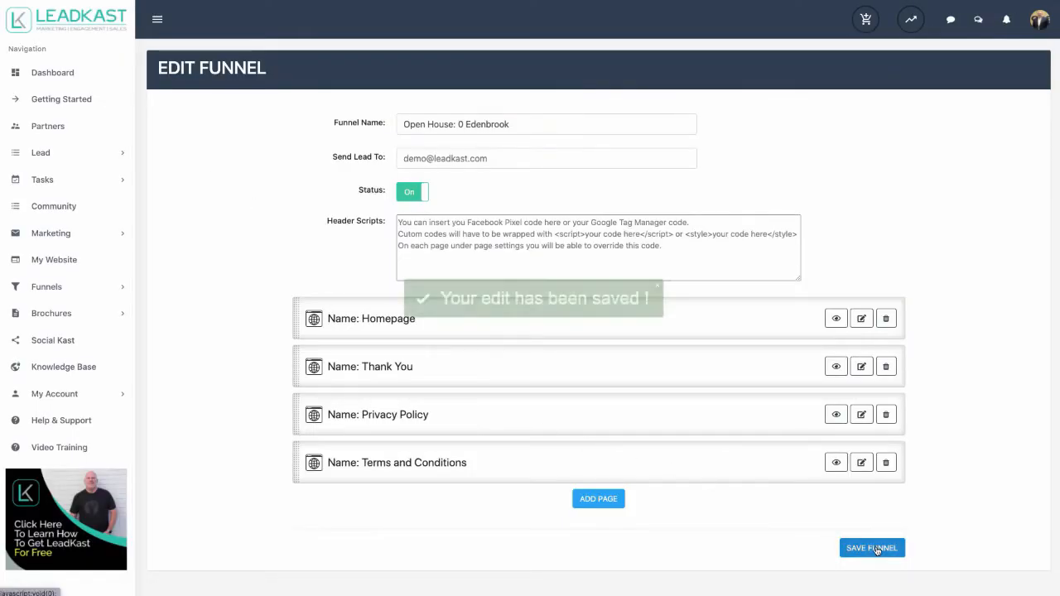
pyautogui.click(48, 288)
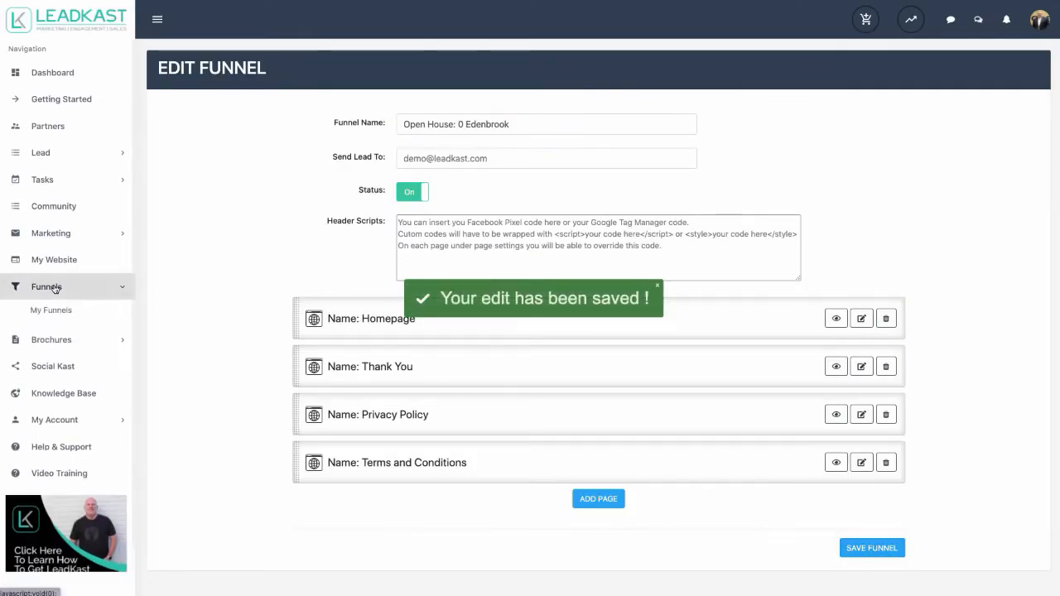
pyautogui.click(52, 310)
pyautogui.moveTo(245, 186)
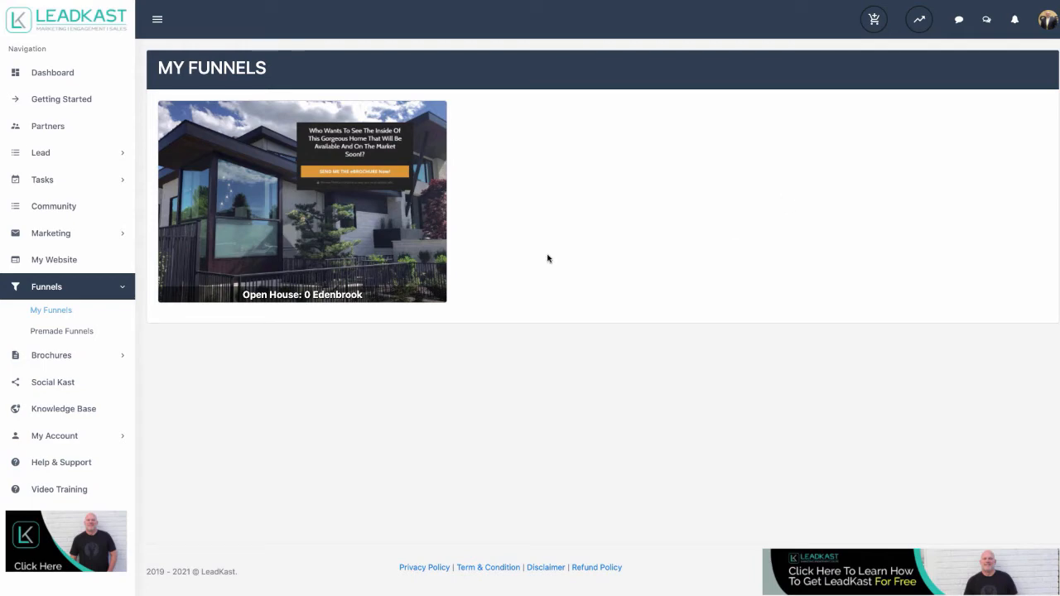
pyautogui.moveTo(356, 248)
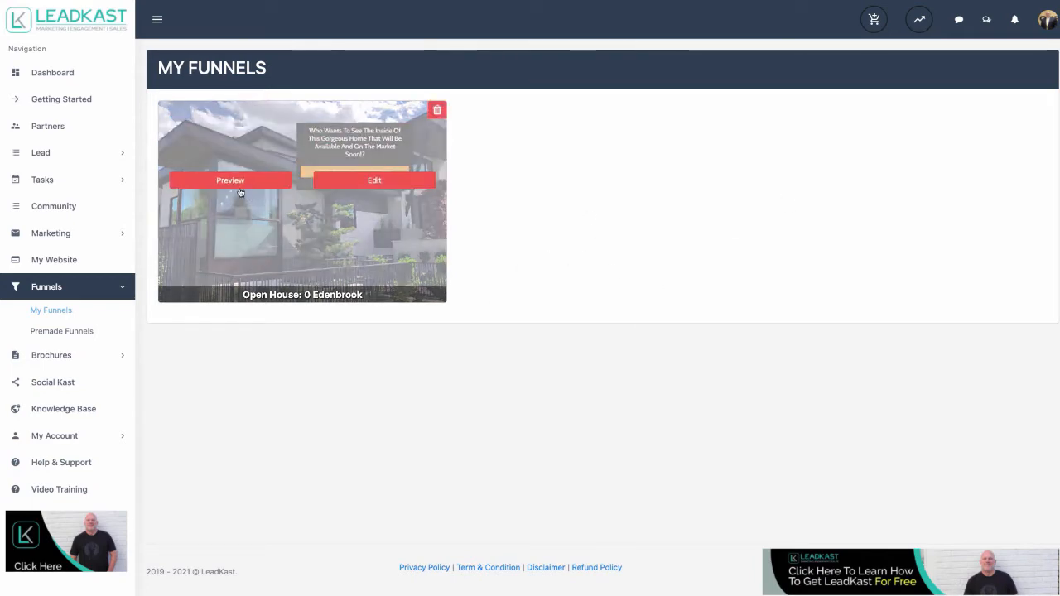
pyautogui.click(239, 189)
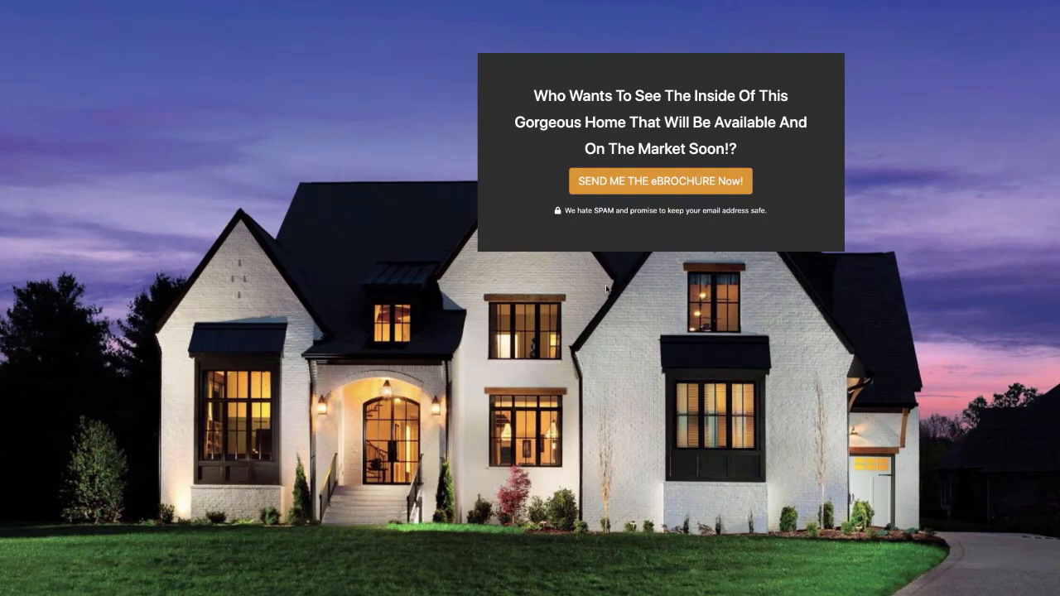
pyautogui.click(670, 194)
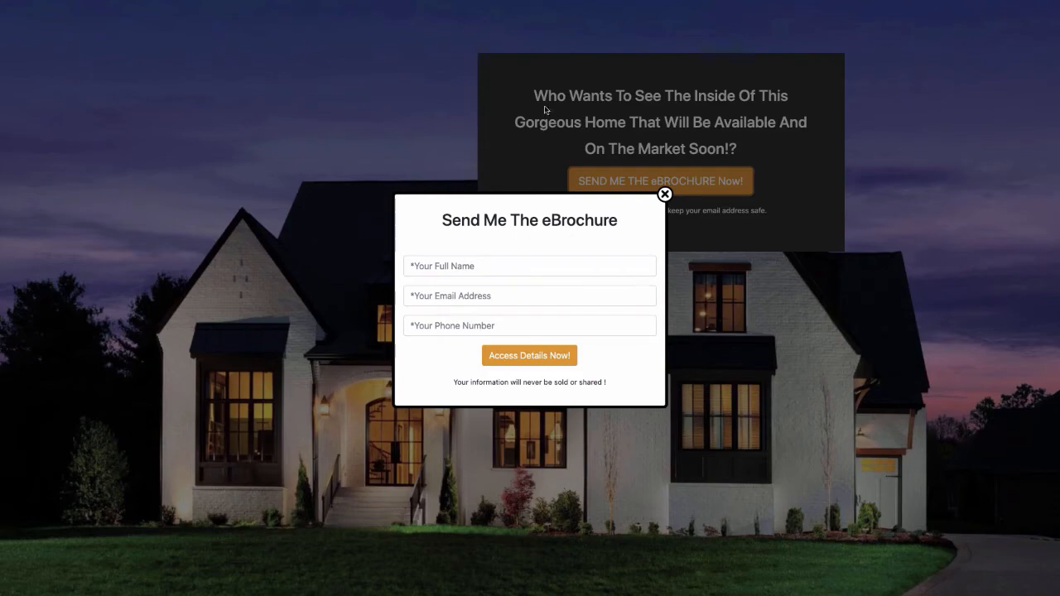
pyautogui.click(664, 195)
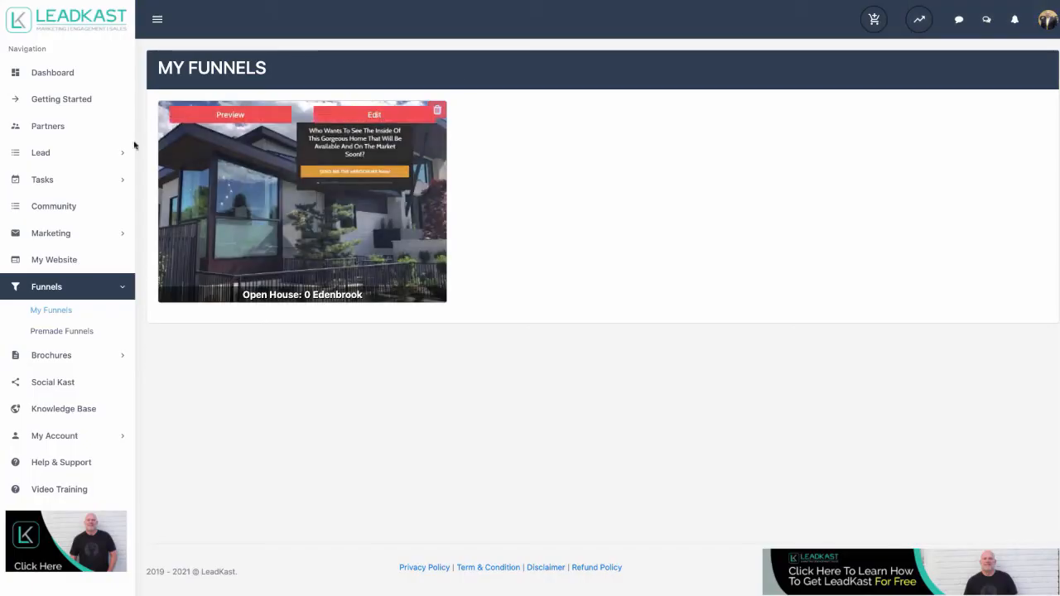
pyautogui.click(41, 153)
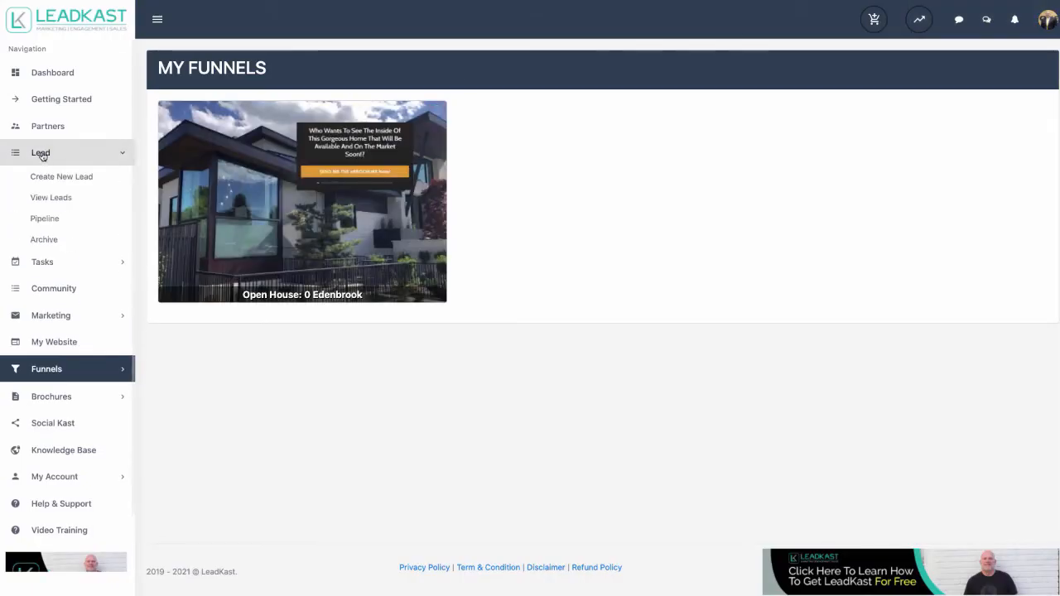
pyautogui.click(54, 198)
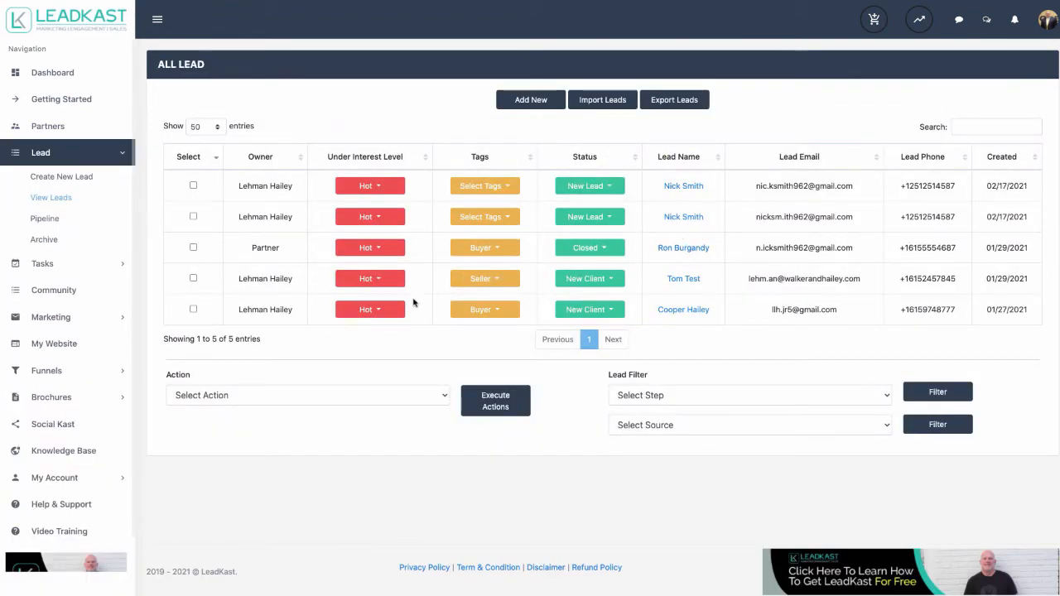
pyautogui.click(50, 372)
pyautogui.click(53, 311)
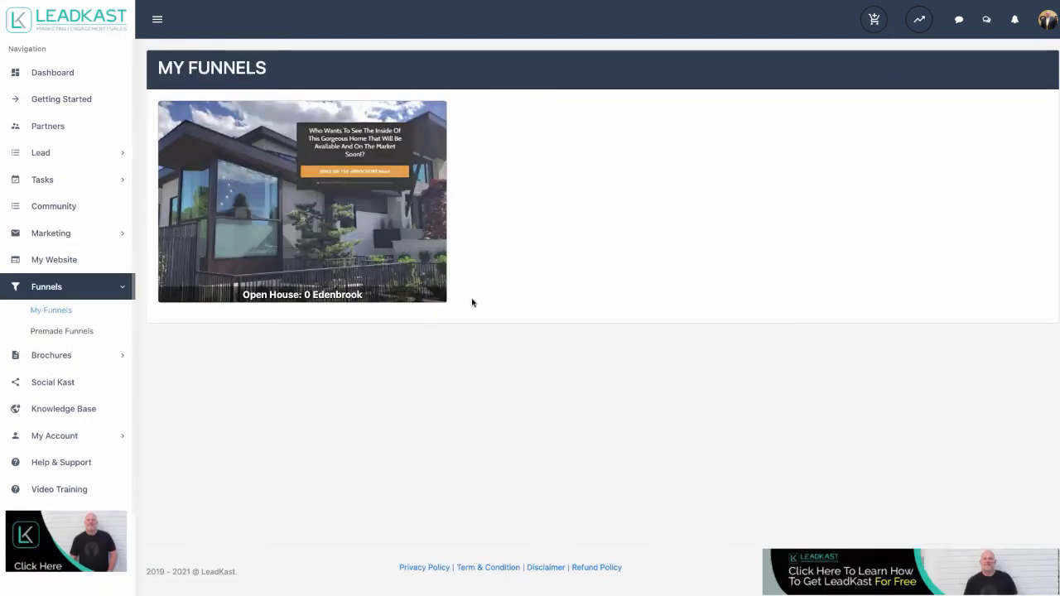
pyautogui.moveTo(278, 192)
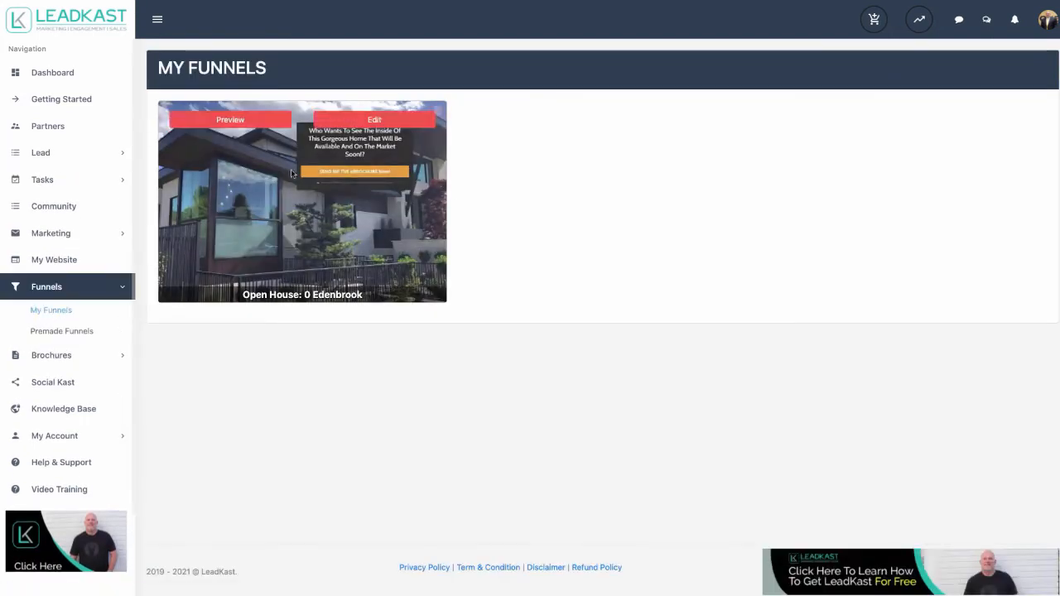
pyautogui.click(360, 180)
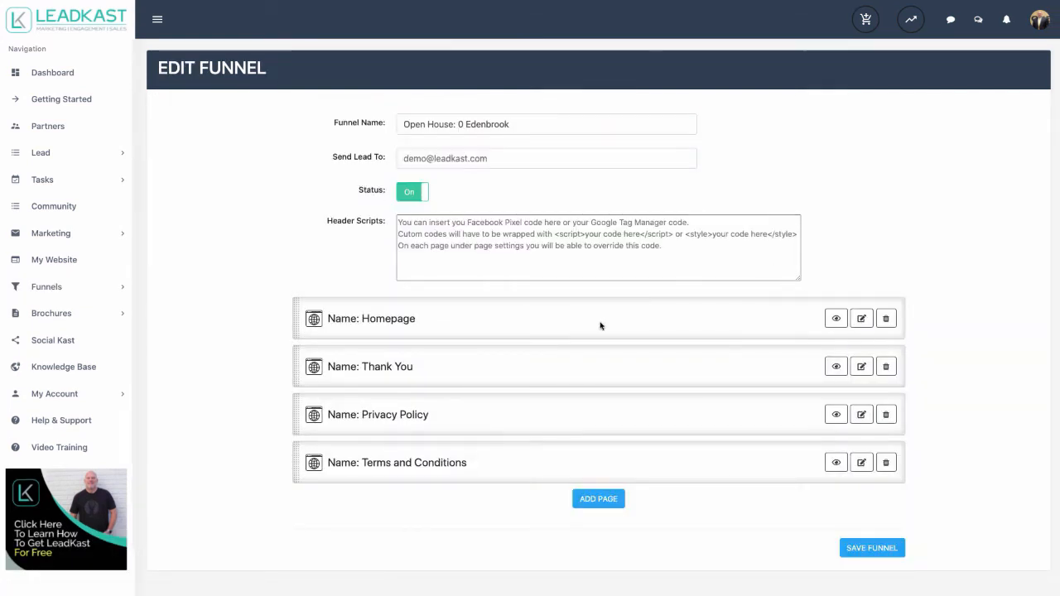
# - Preview the funnel's Thank You page, then open it in the page editor
pyautogui.click(836, 368)
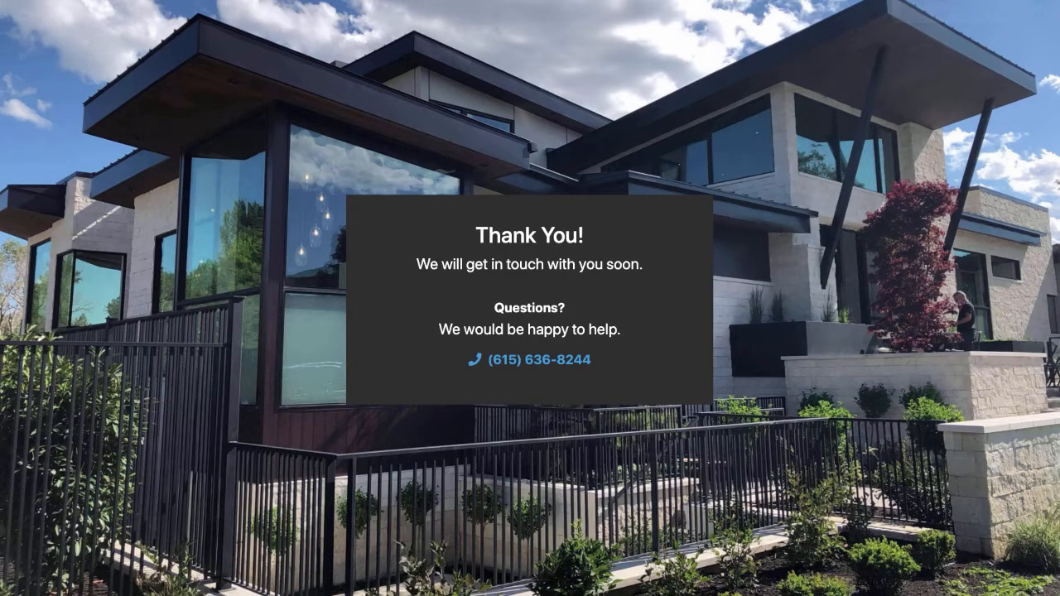
pyautogui.press('super+w')
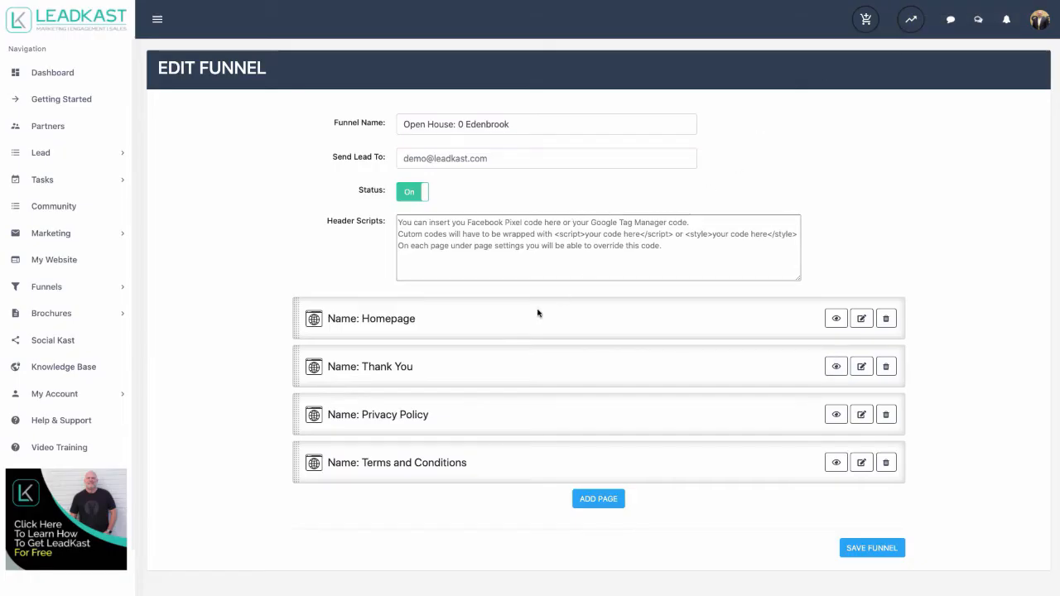
pyautogui.click(856, 376)
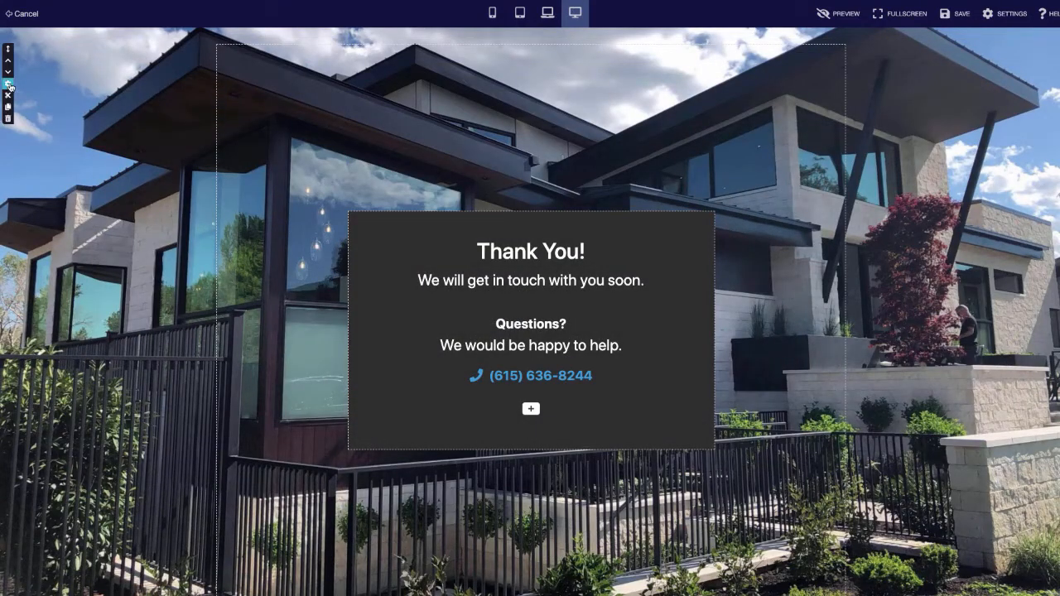
# - Replace the Thank You section background with the dusk house photo OH5555.jpeg and preview it
pyautogui.click(8, 83)
pyautogui.click(1014, 123)
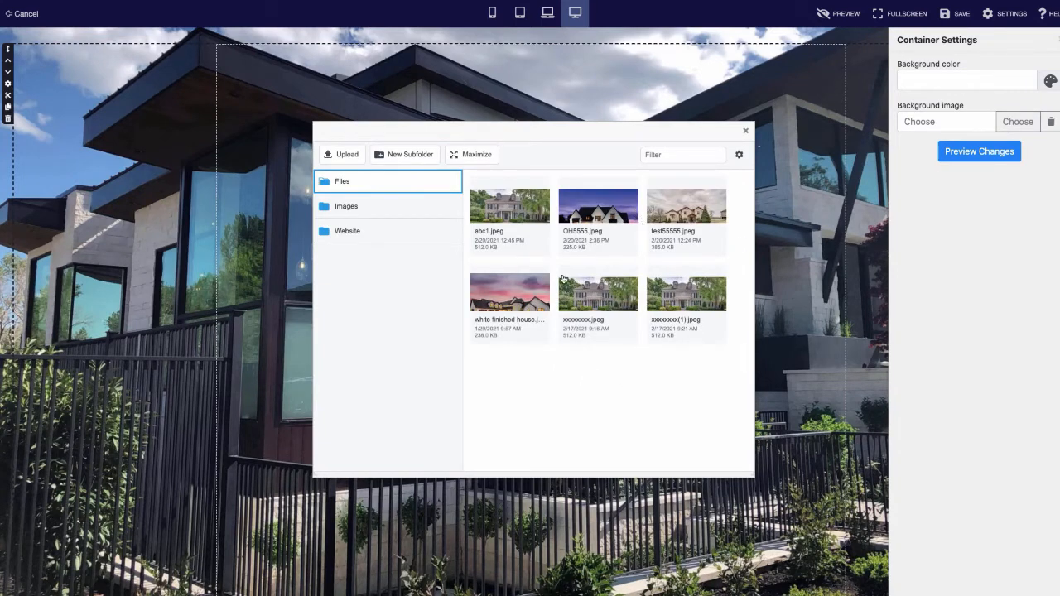
pyautogui.click(598, 211)
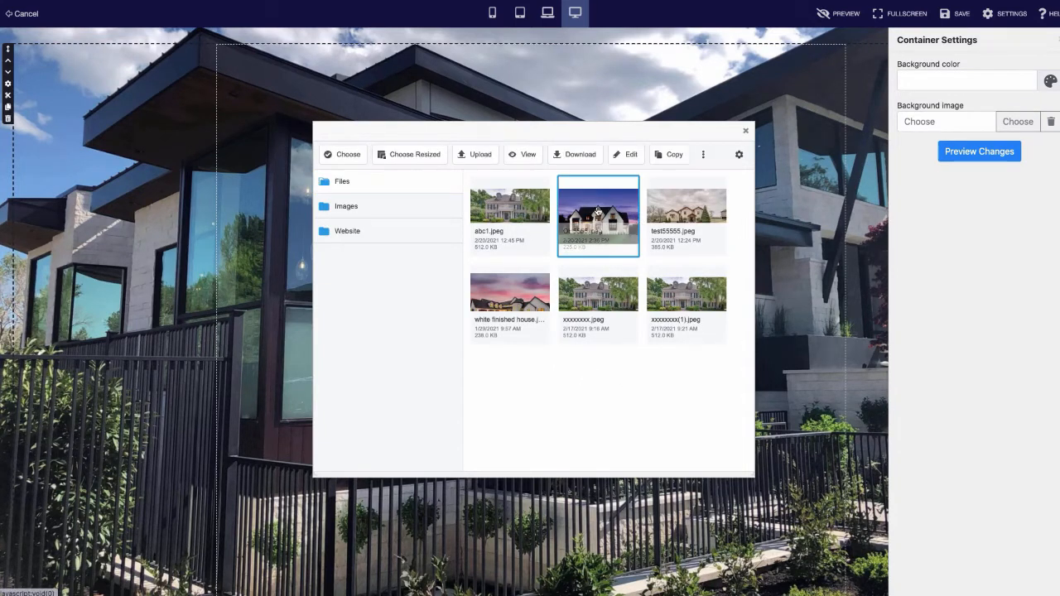
pyautogui.click(347, 153)
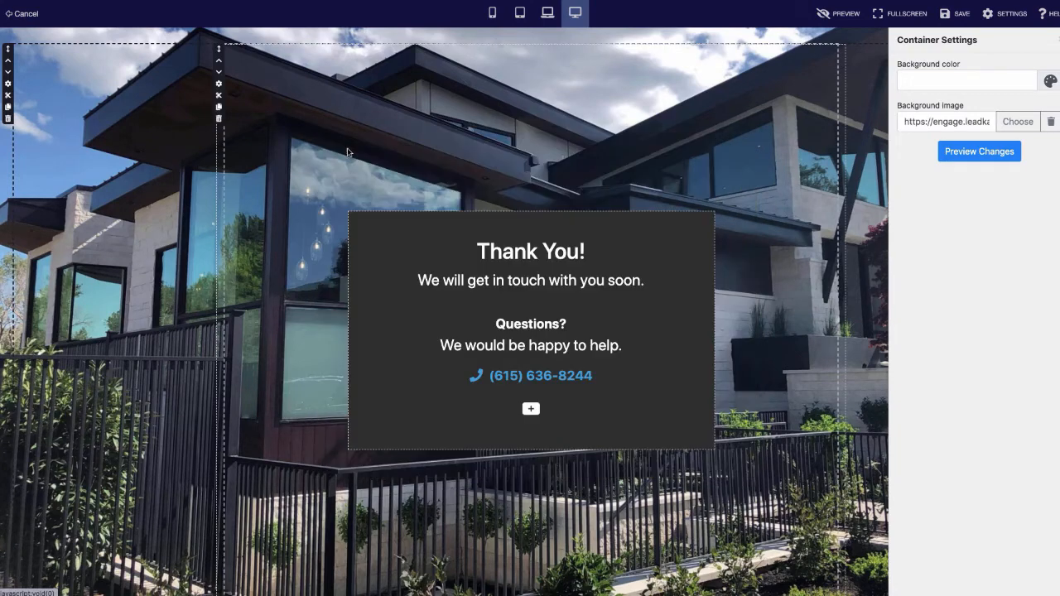
pyautogui.click(956, 151)
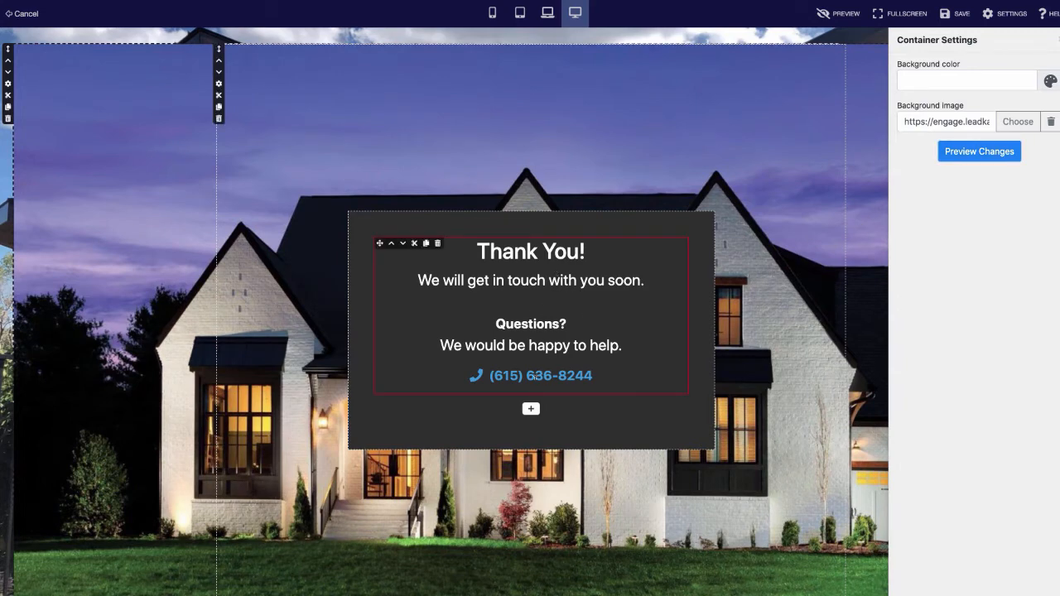
# - Add a white text block below the phone number in the Thank You box
pyautogui.click(531, 408)
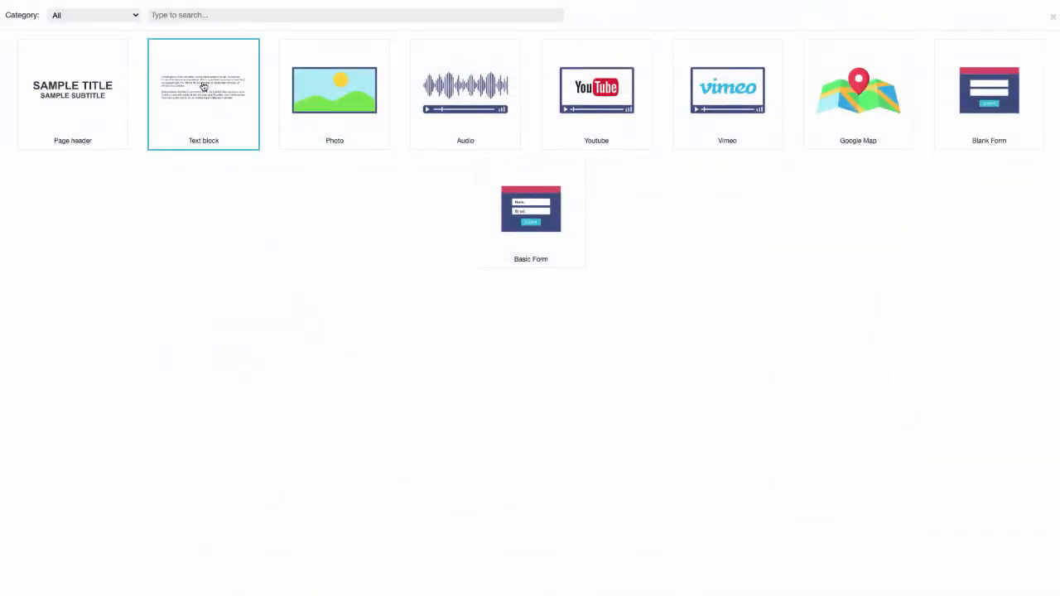
pyautogui.click(203, 84)
pyautogui.click(523, 396)
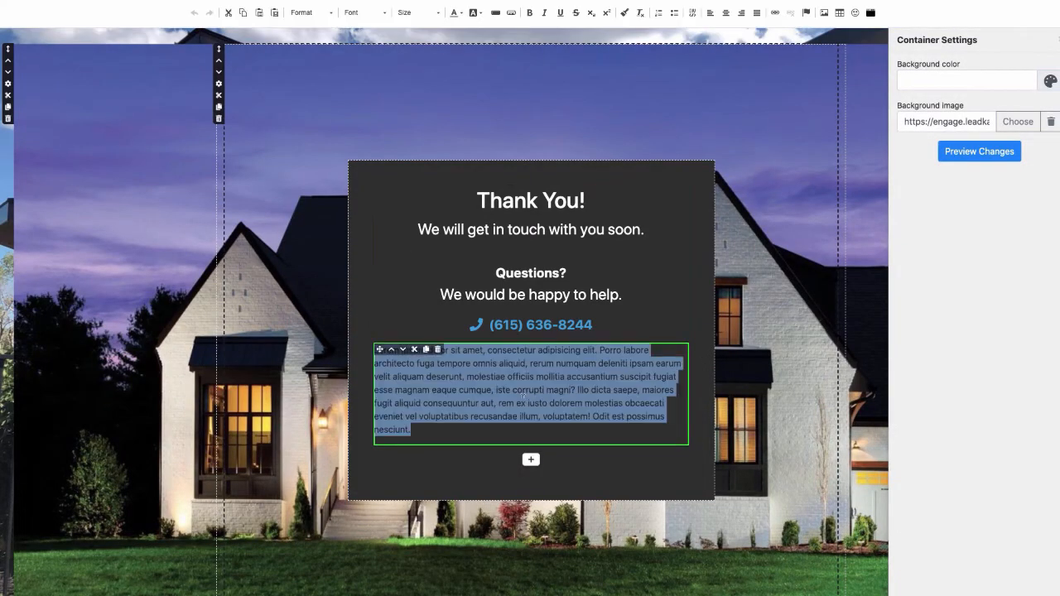
pyautogui.click(457, 13)
pyautogui.click(524, 77)
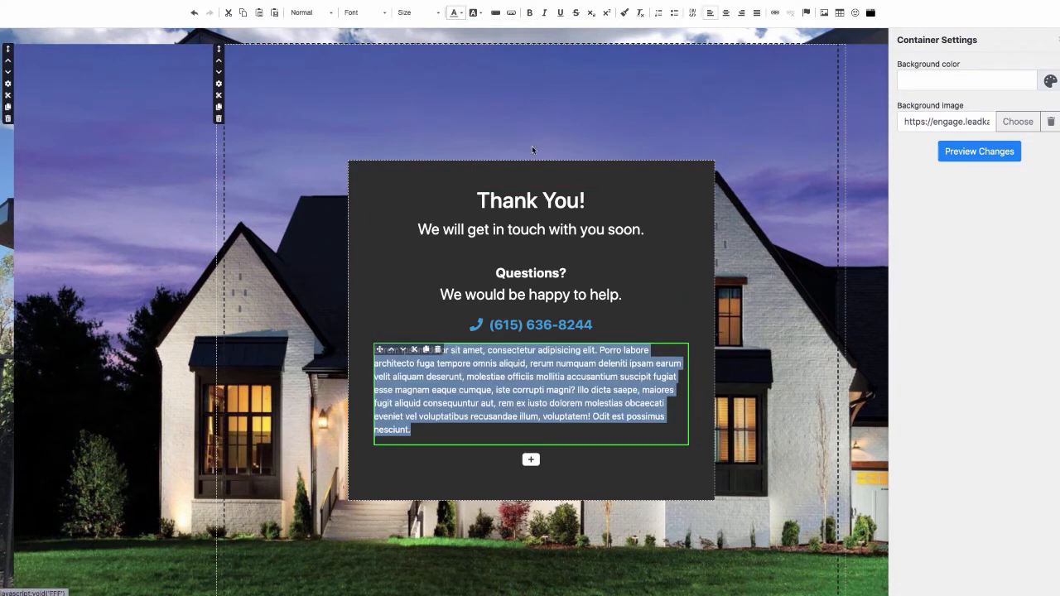
pyautogui.press('BackSpace')
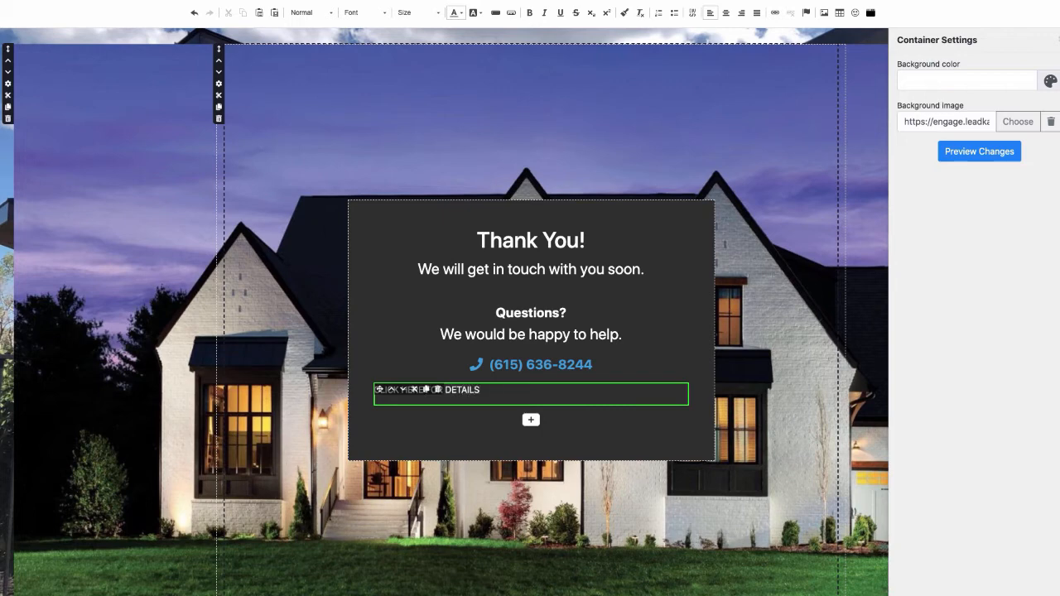
# - Centre the CLICK HERE FOR DETAILS line and set its size to 24
pyautogui.tripleClick(468, 390)
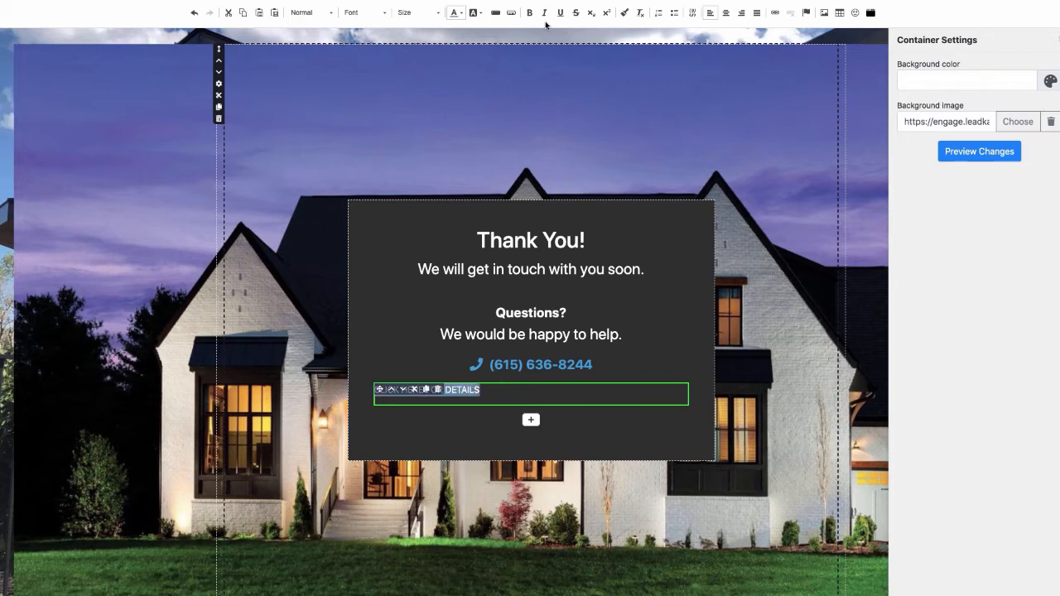
pyautogui.click(725, 14)
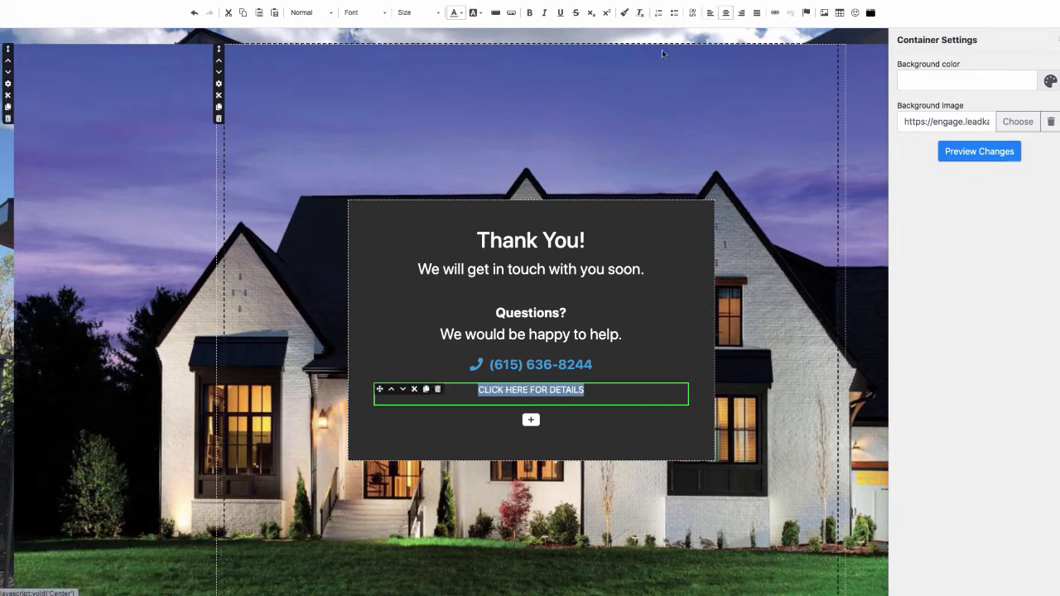
pyautogui.click(424, 14)
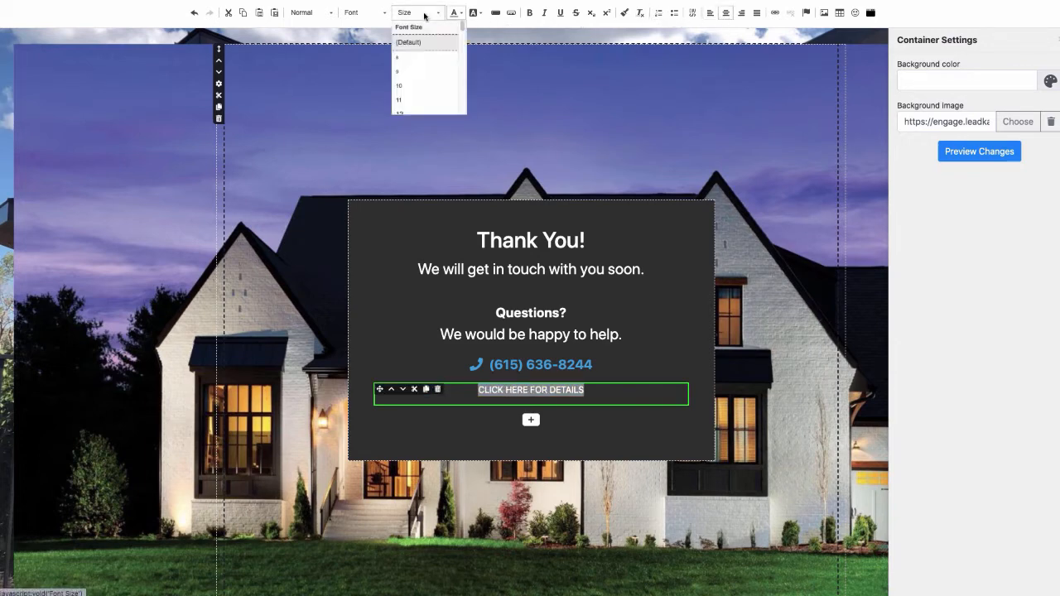
pyautogui.scroll(-5, 414, 79)
pyautogui.click(414, 81)
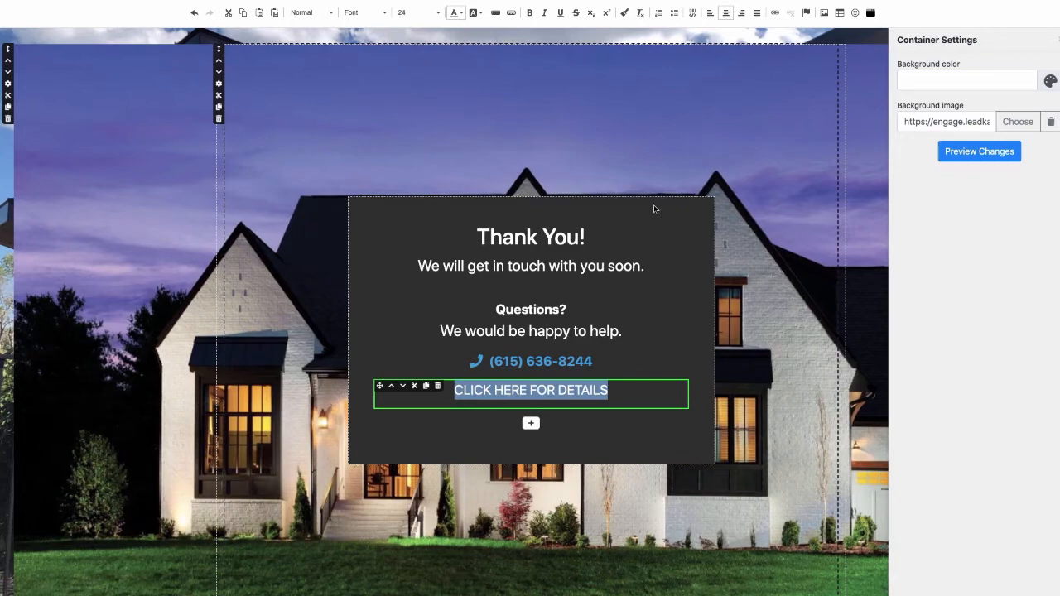
pyautogui.click(719, 175)
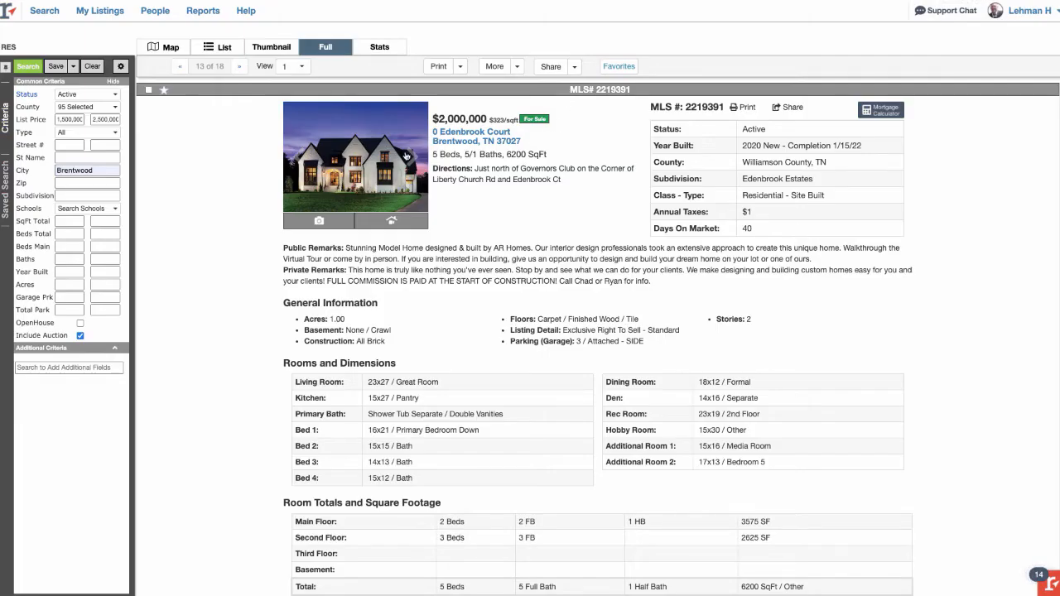
pyautogui.click(149, 90)
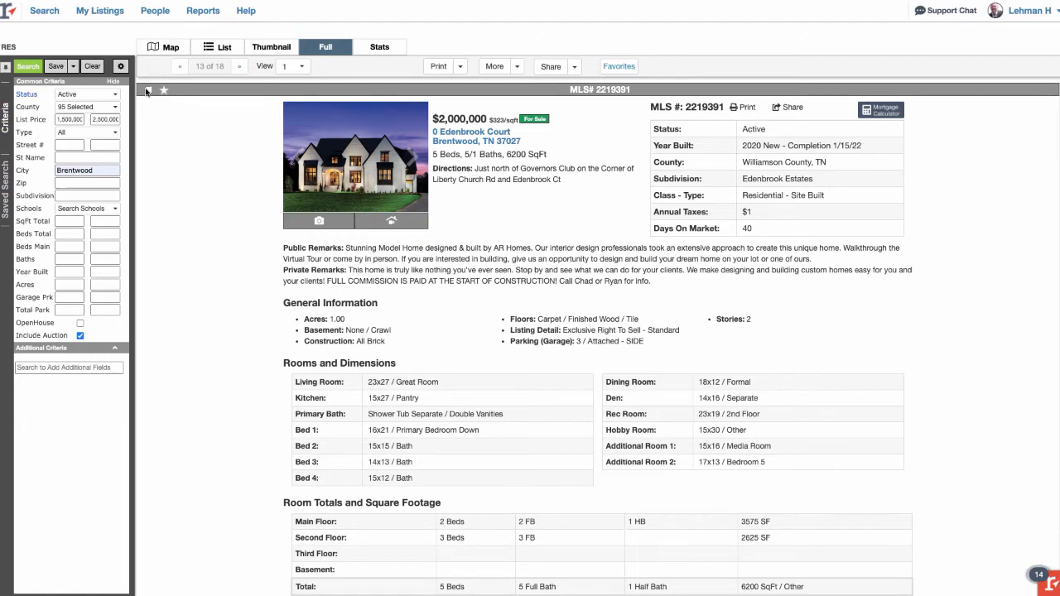
pyautogui.click(551, 68)
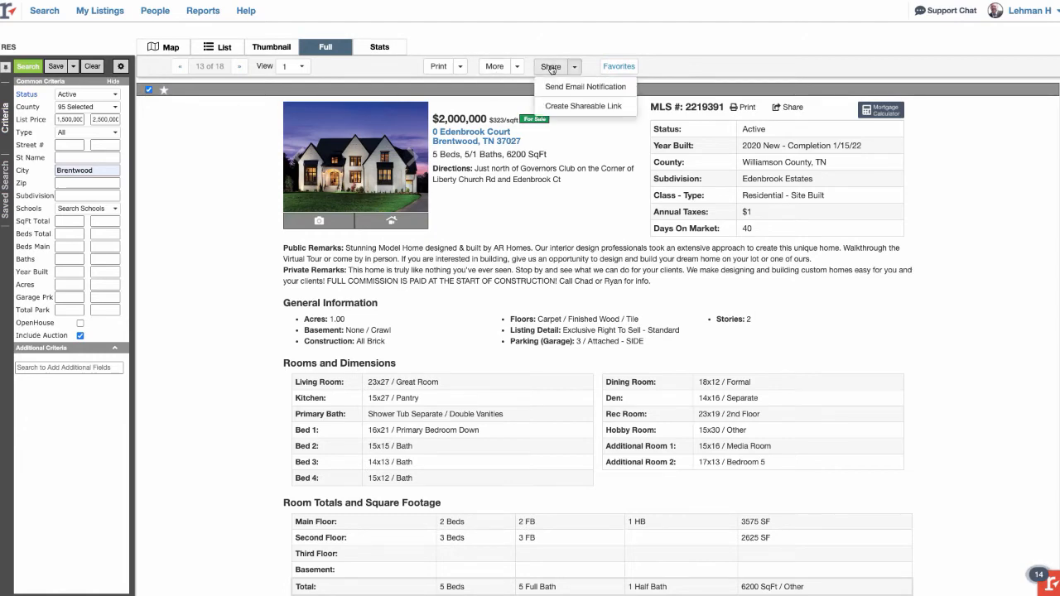
pyautogui.click(580, 105)
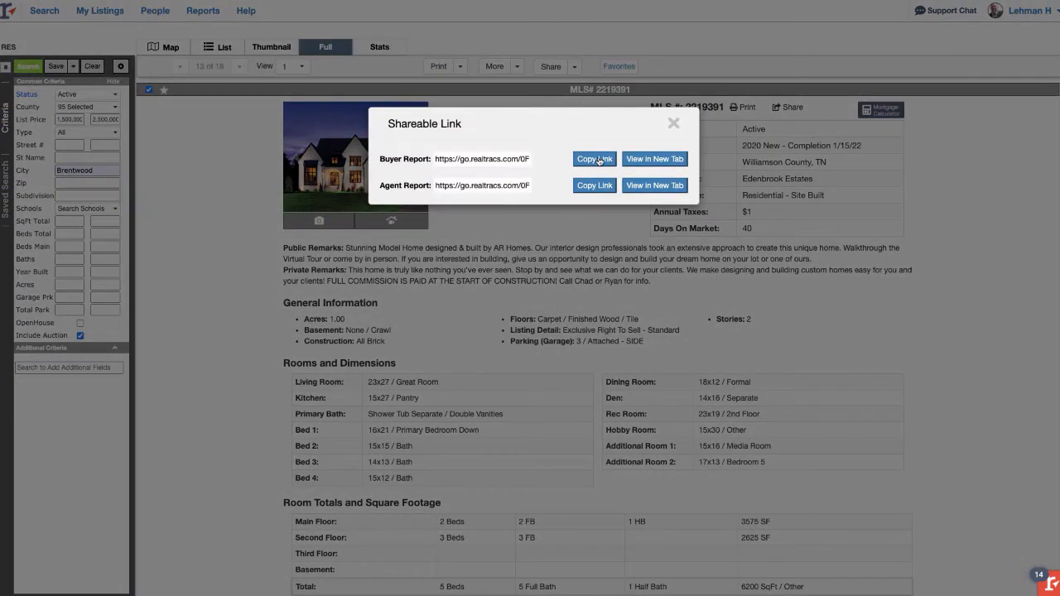
pyautogui.click(599, 160)
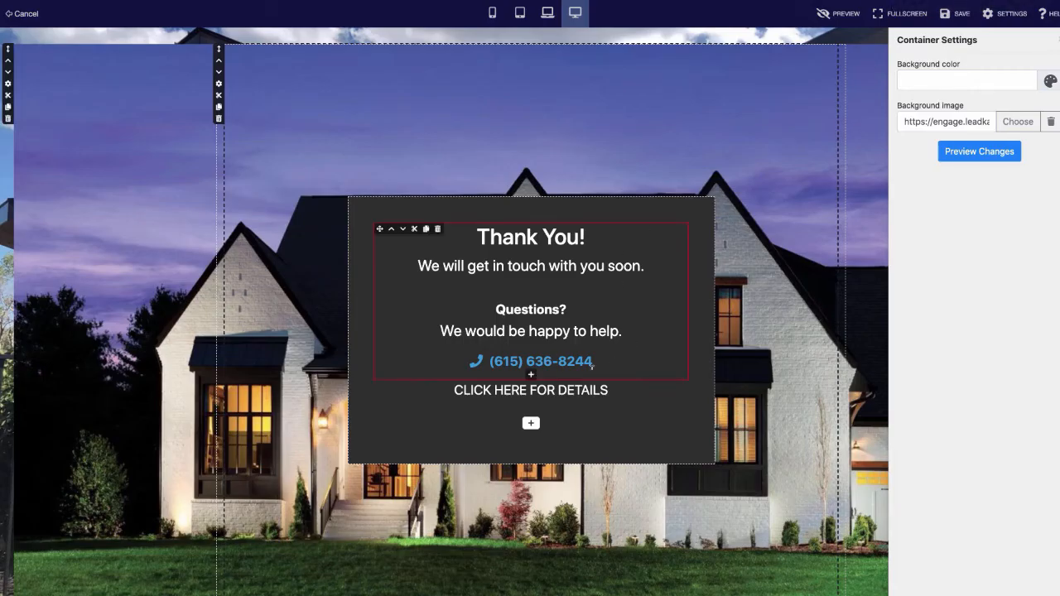
# - Link the CLICK HERE FOR DETAILS text to the Realtracs Buyer Report URL
pyautogui.click(574, 390)
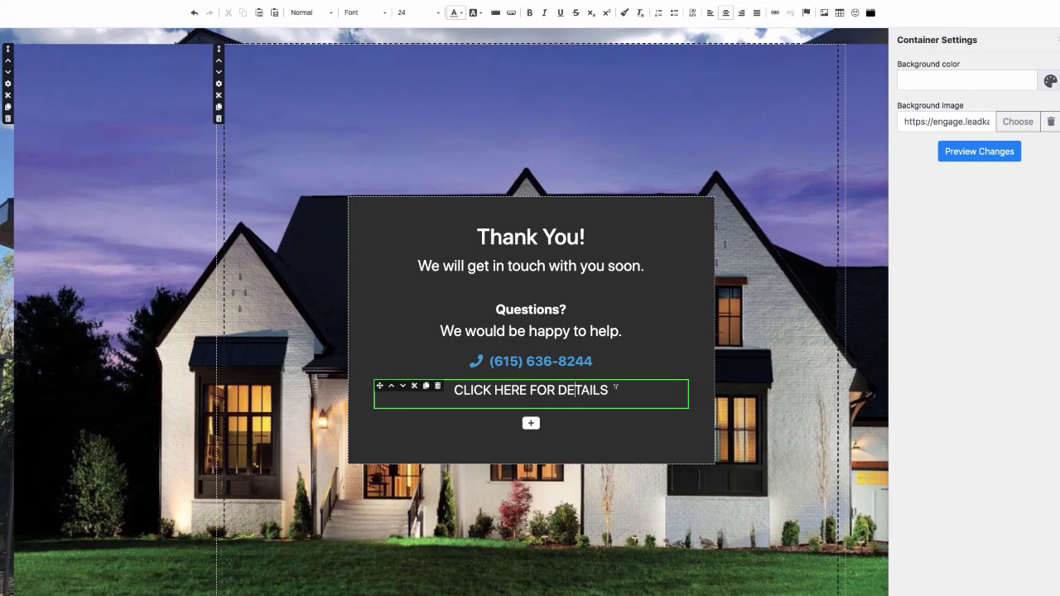
pyautogui.moveTo(615, 386); pyautogui.dragTo(453, 390)
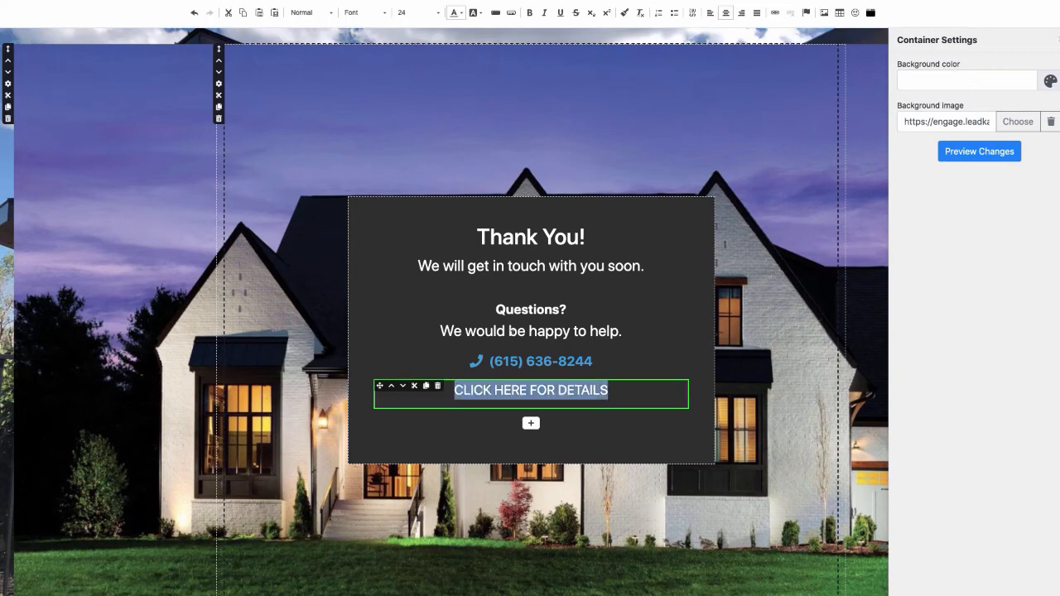
pyautogui.click(775, 14)
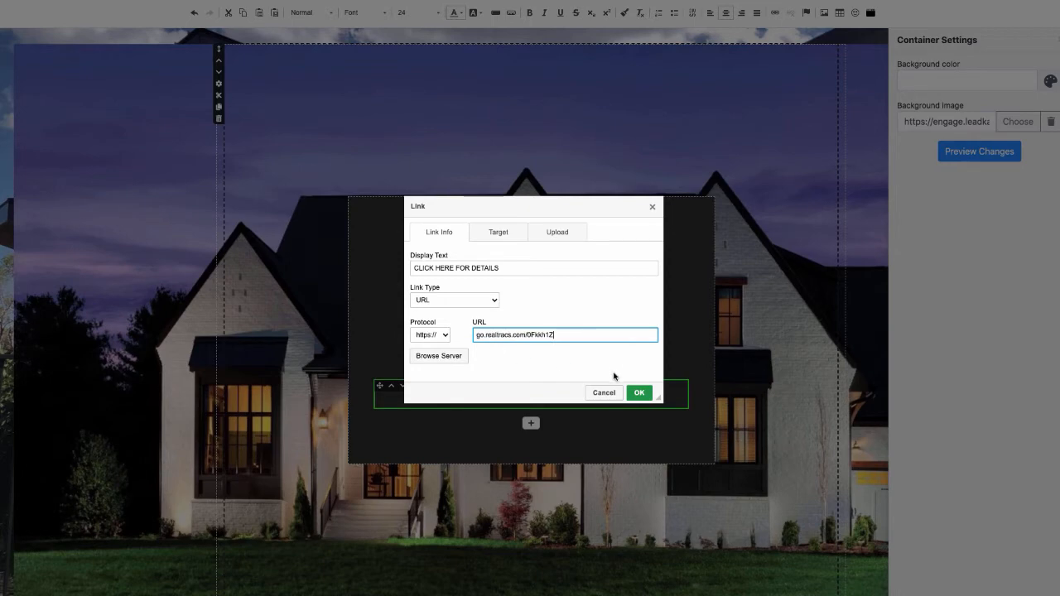
pyautogui.click(640, 392)
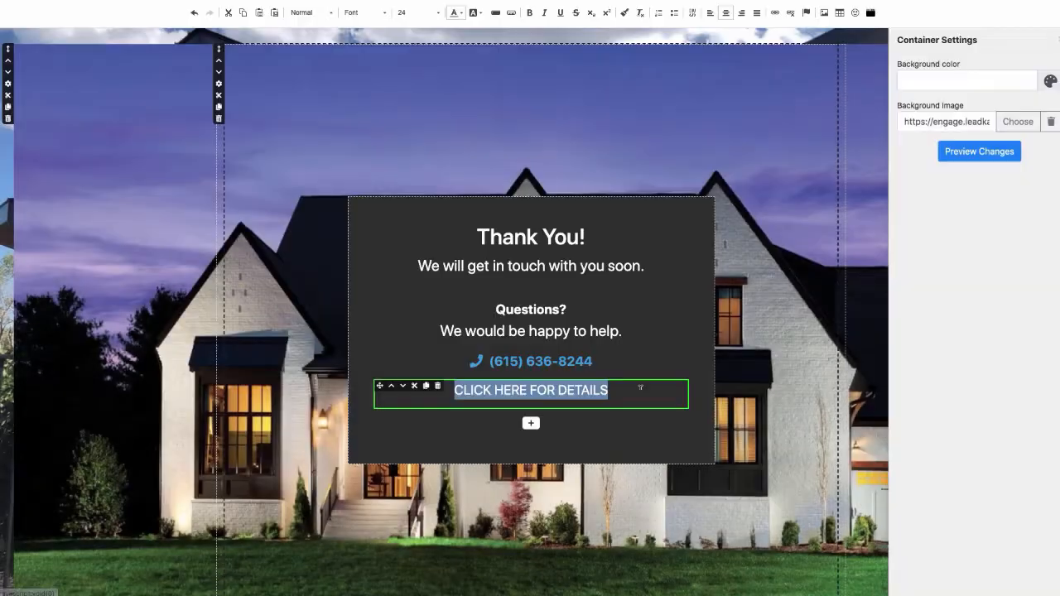
# - Apply the changes, save the Thank You page and return to the funnel
pyautogui.click(984, 154)
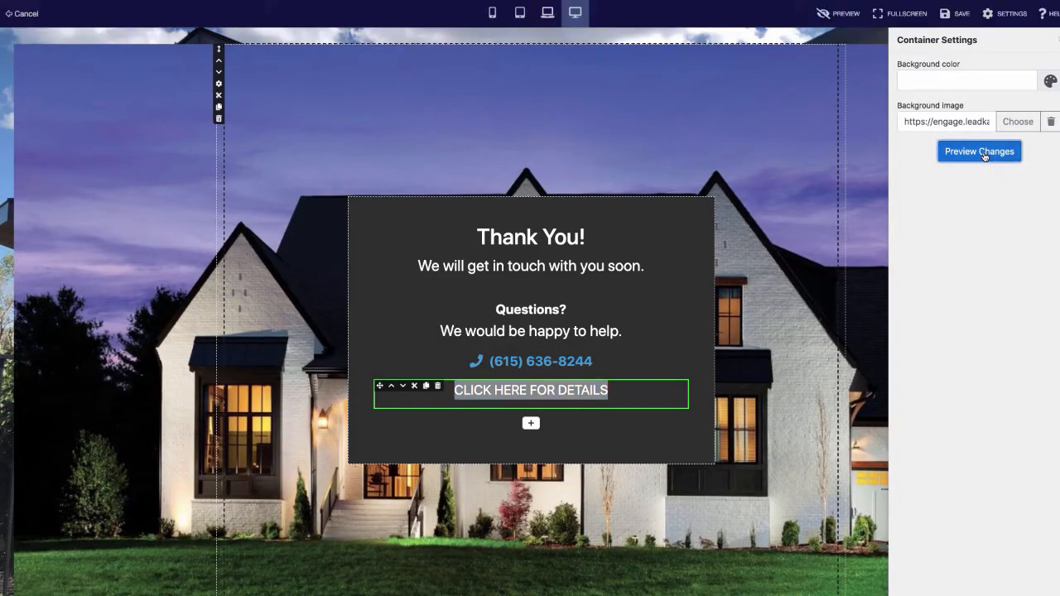
pyautogui.click(958, 13)
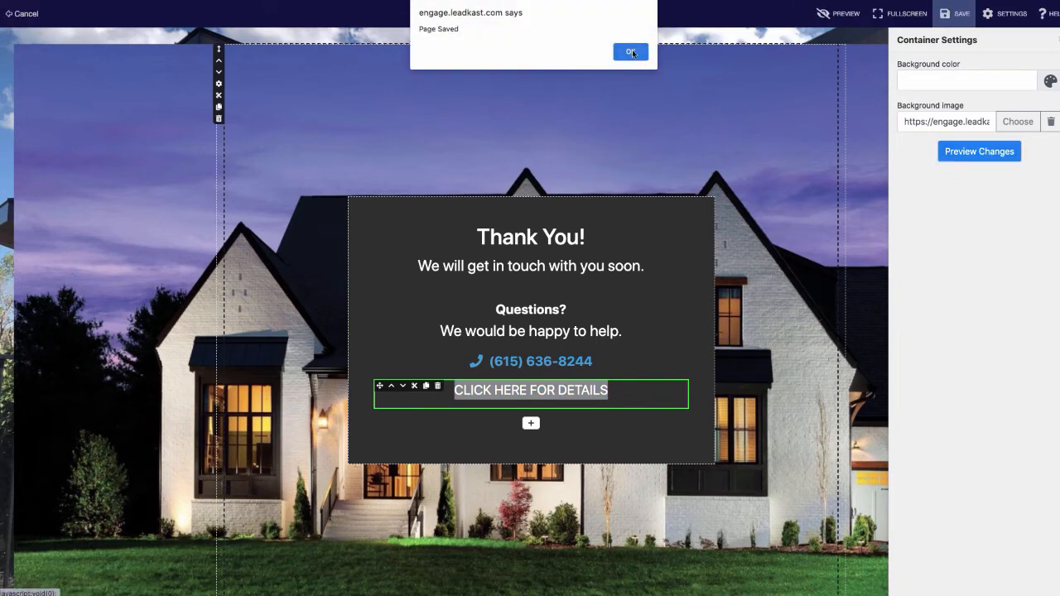
pyautogui.click(631, 49)
pyautogui.click(28, 14)
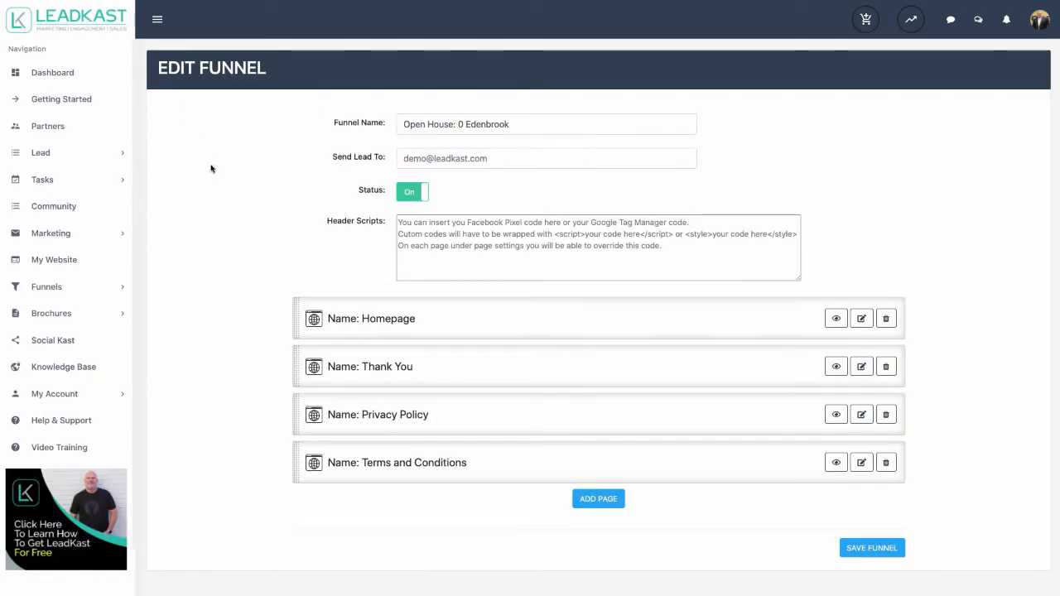
# - Save the funnel and go to the My Funnels list
pyautogui.click(877, 548)
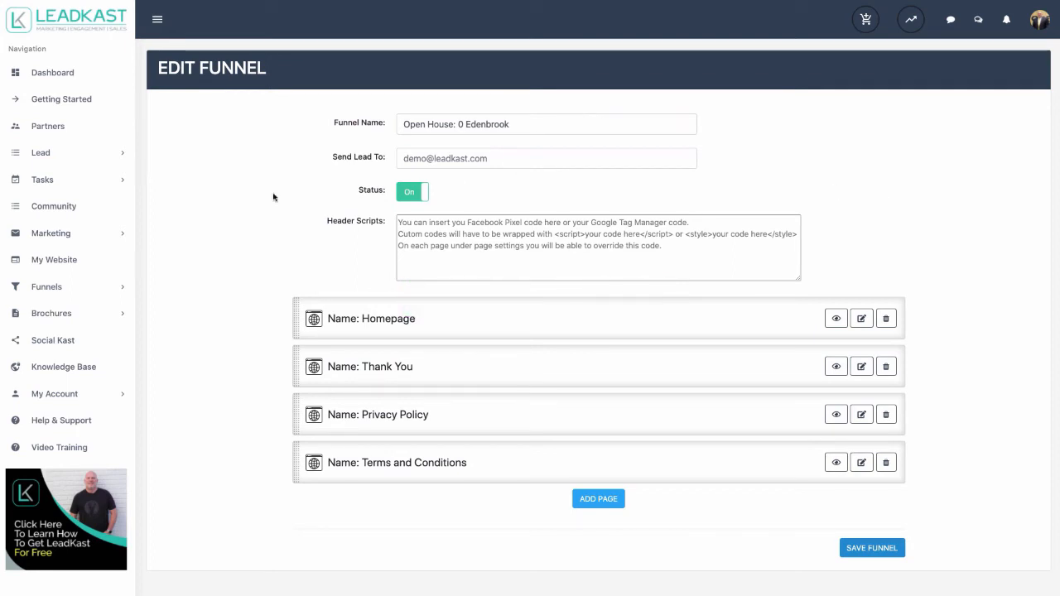
pyautogui.click(49, 288)
pyautogui.click(52, 308)
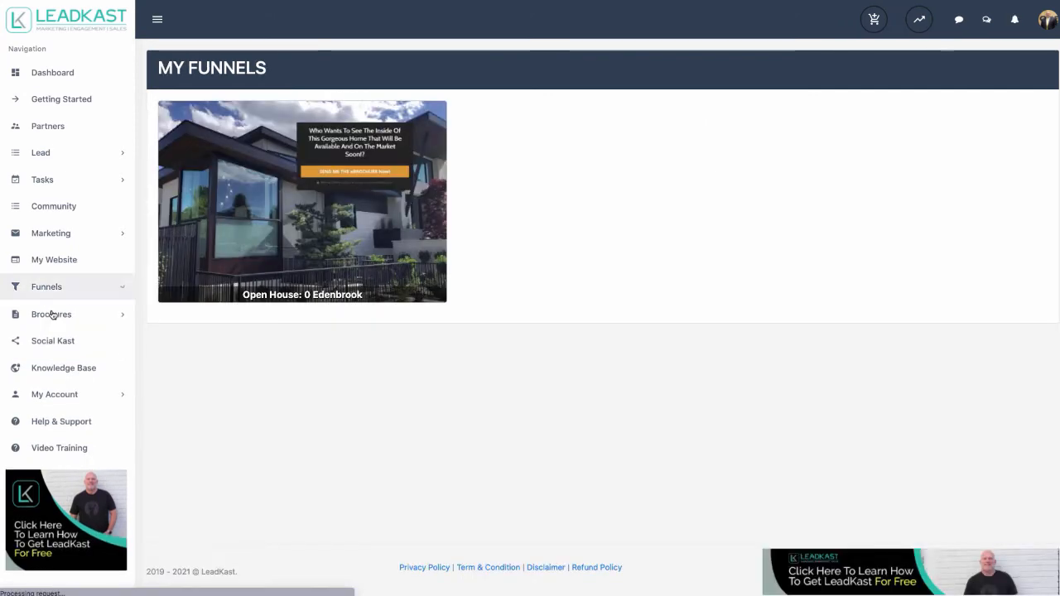
pyautogui.click(216, 178)
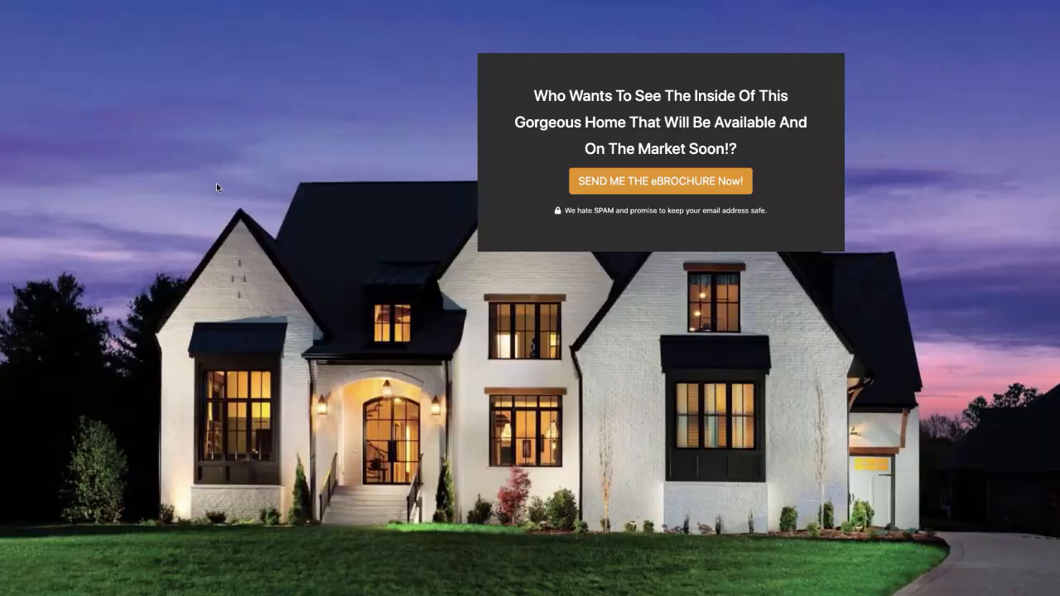
pyautogui.click(636, 186)
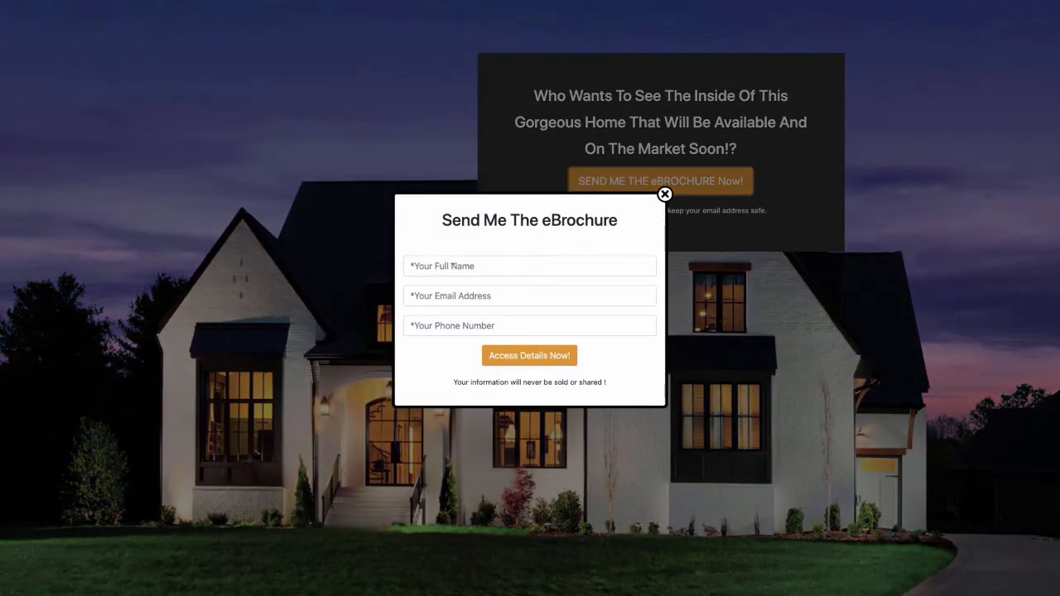
pyautogui.click(453, 266)
# - Fill in the opt-in form with a test name, e-mail address and phone number
pyautogui.write('B')
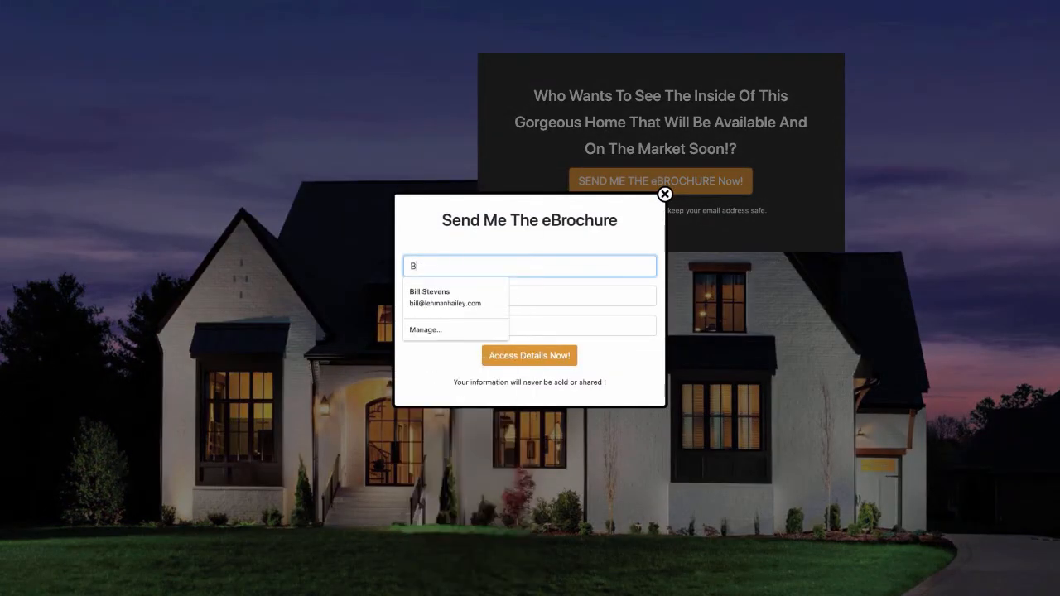
pyautogui.write('UG')
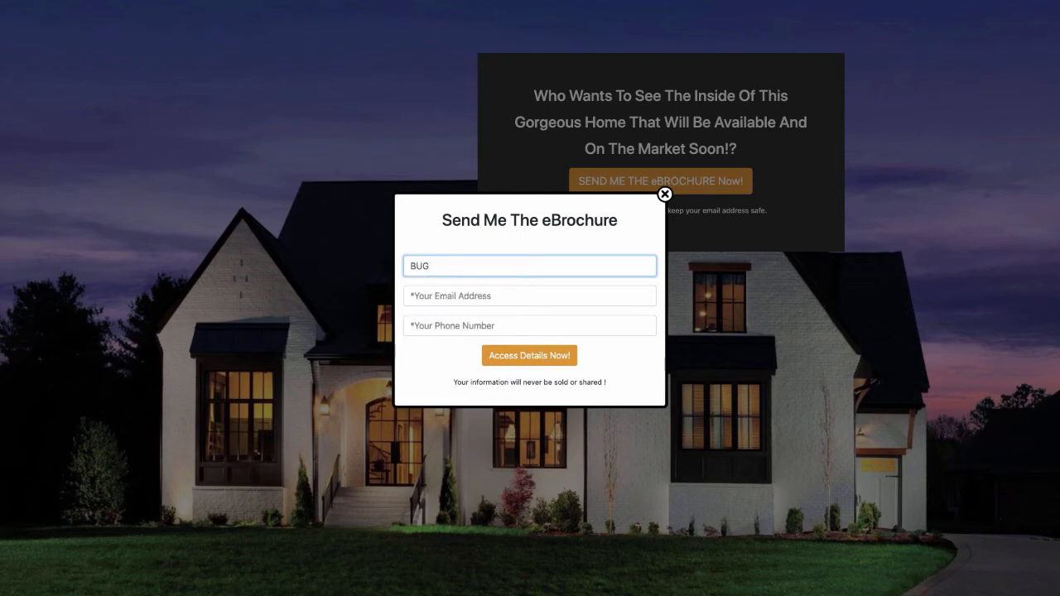
pyautogui.write(' S BUNN')
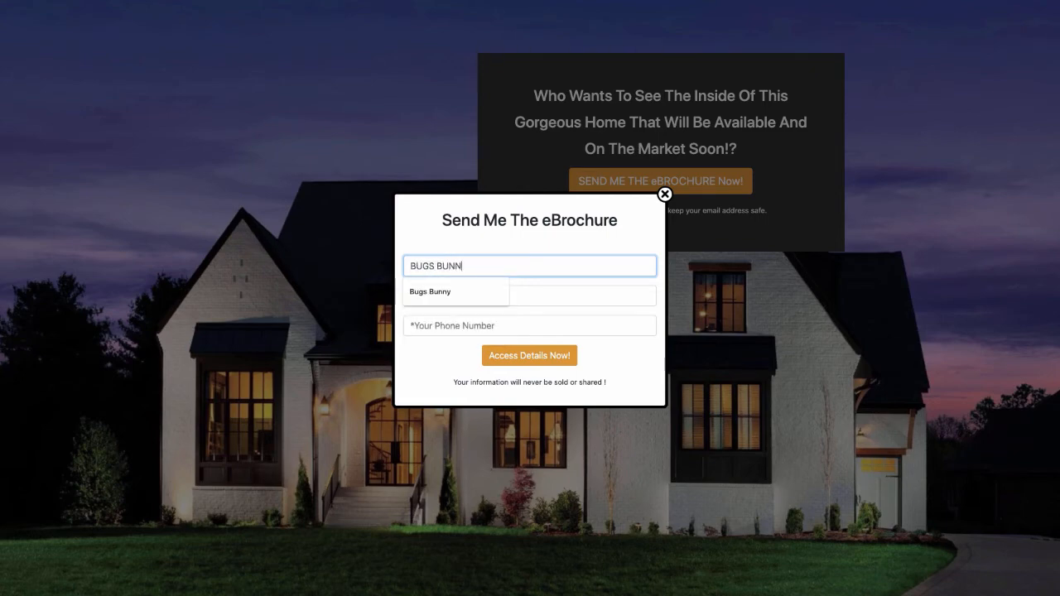
pyautogui.click(447, 291)
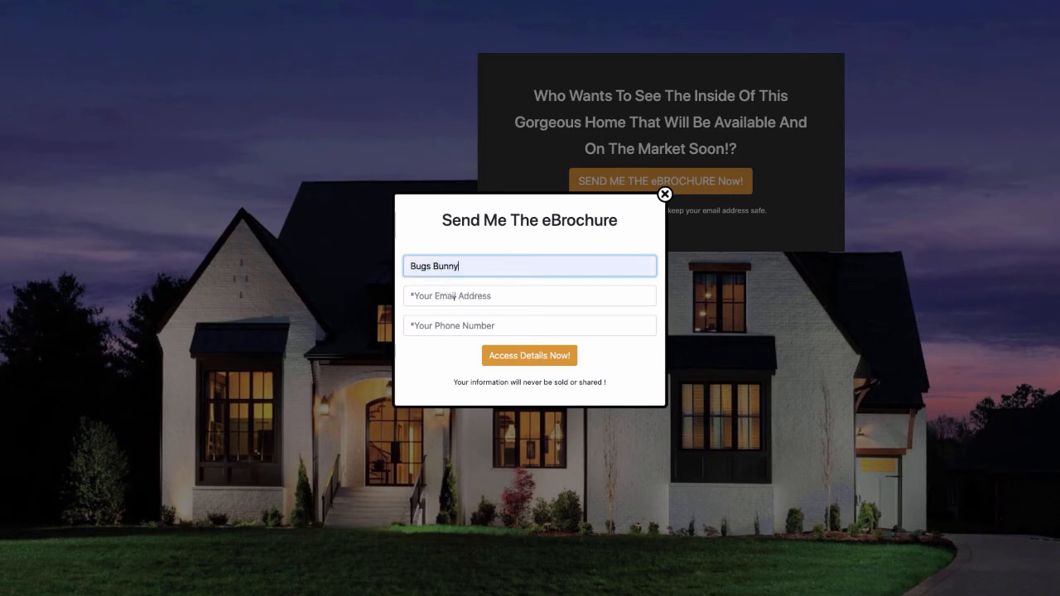
pyautogui.click(453, 296)
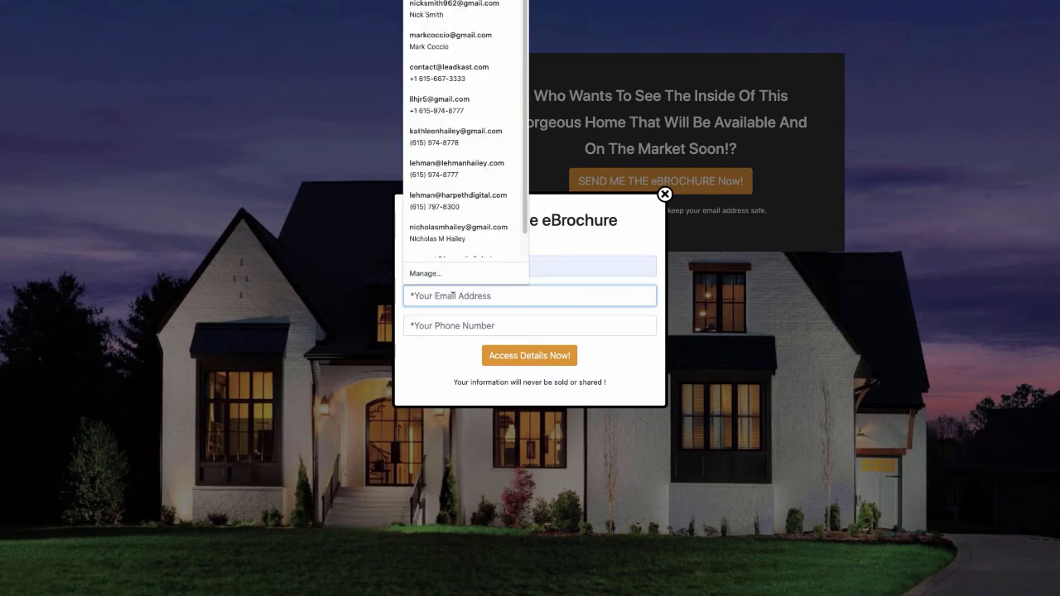
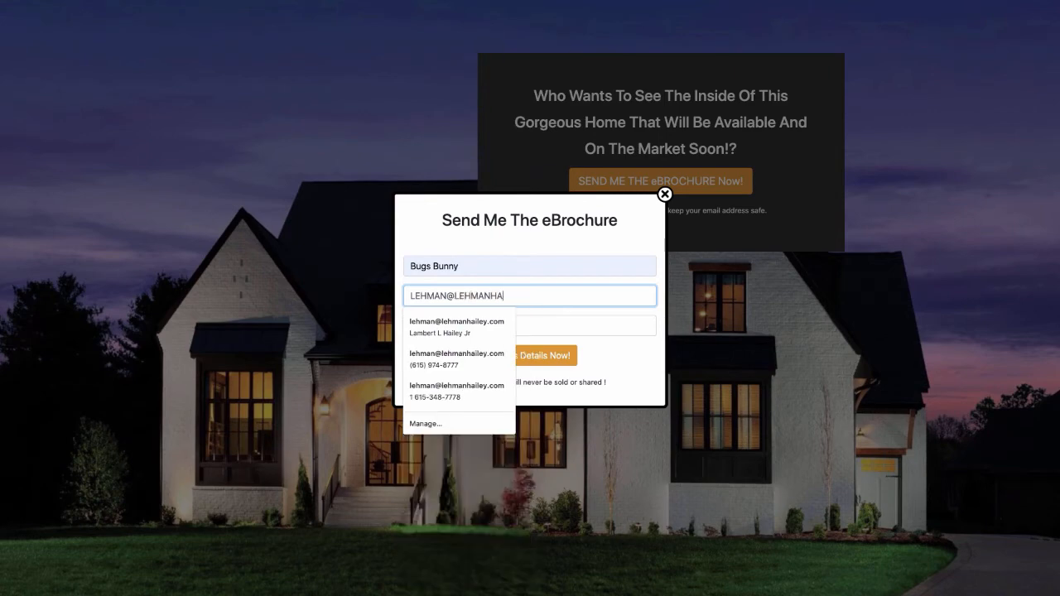
pyautogui.click(468, 326)
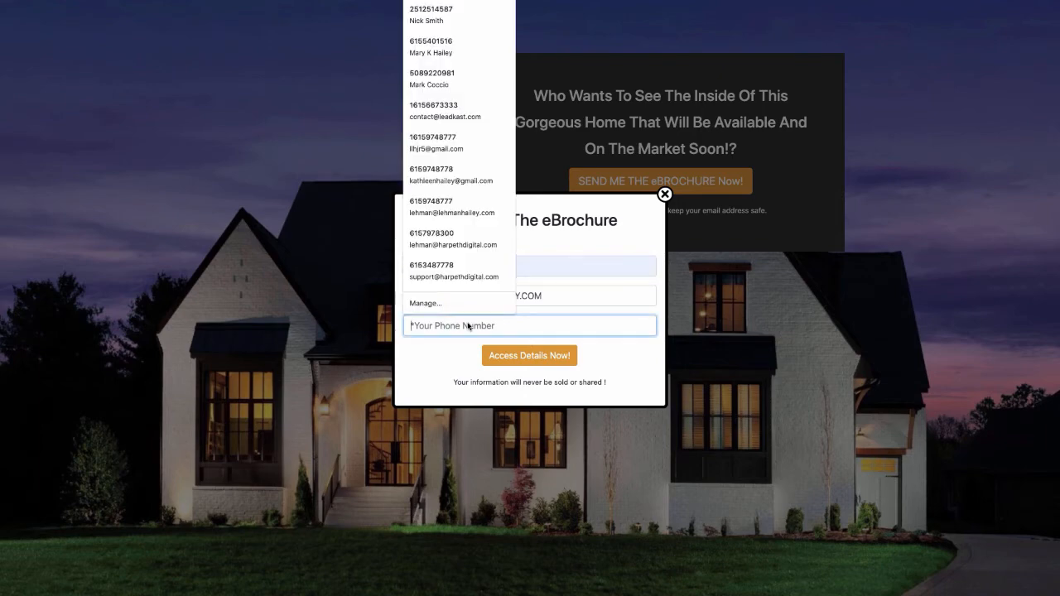
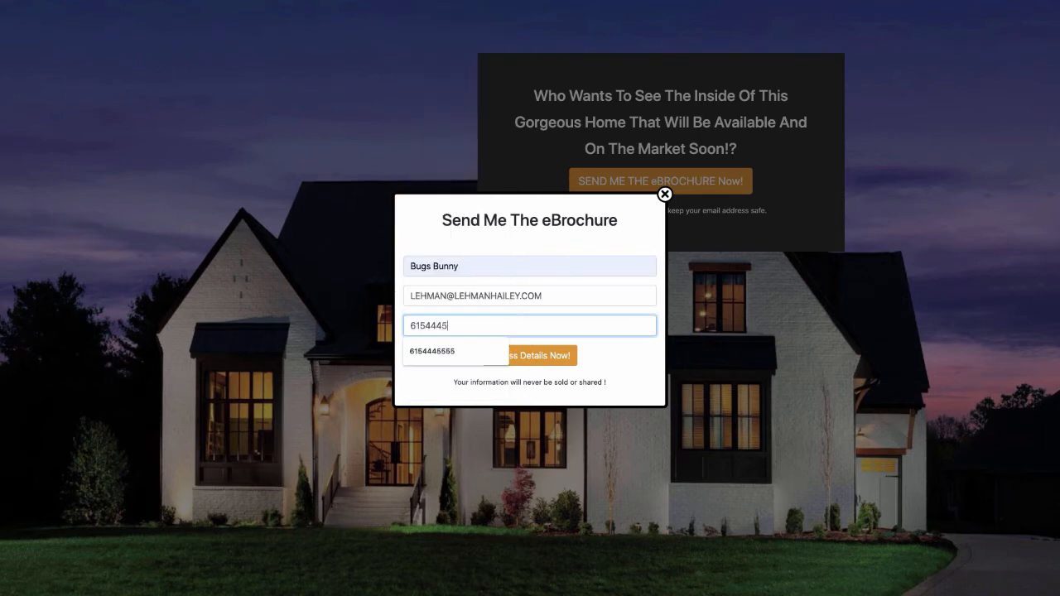
pyautogui.click(546, 357)
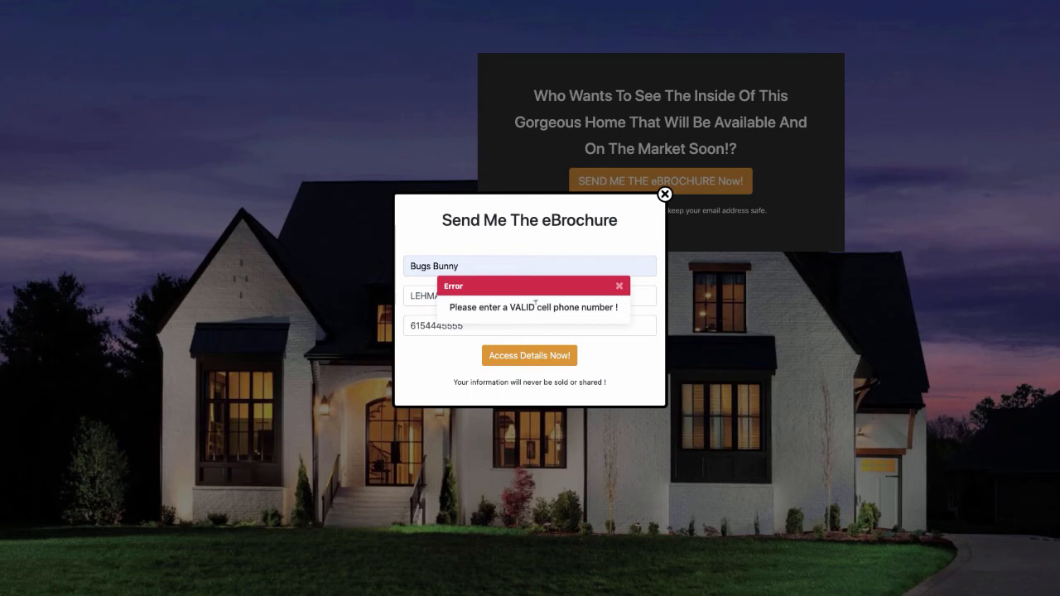
# - Correct the invalid phone number and submit the eBrochure form
pyautogui.click(620, 286)
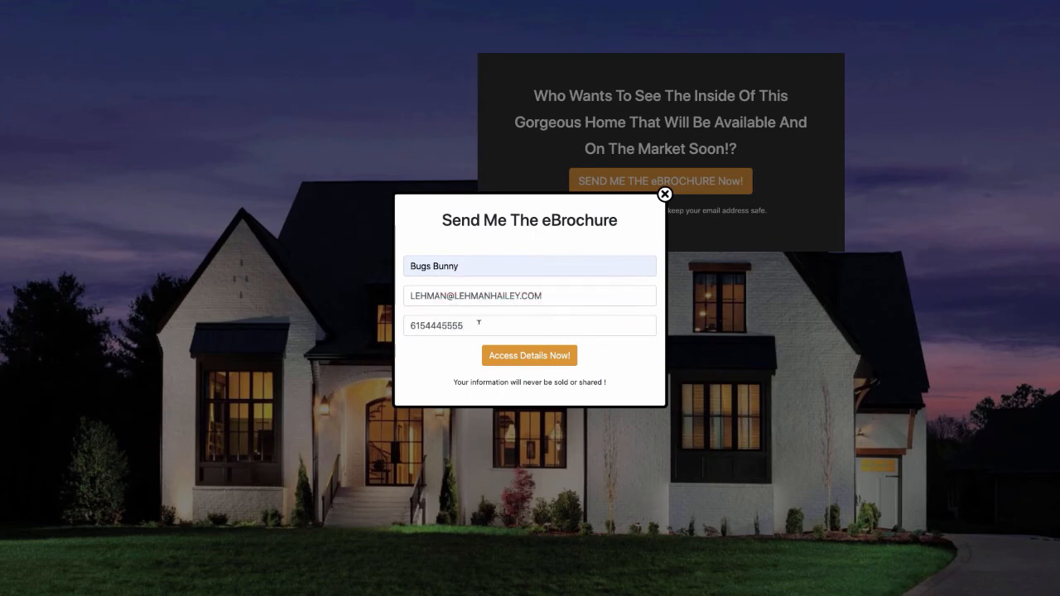
pyautogui.moveTo(478, 323); pyautogui.dragTo(429, 325)
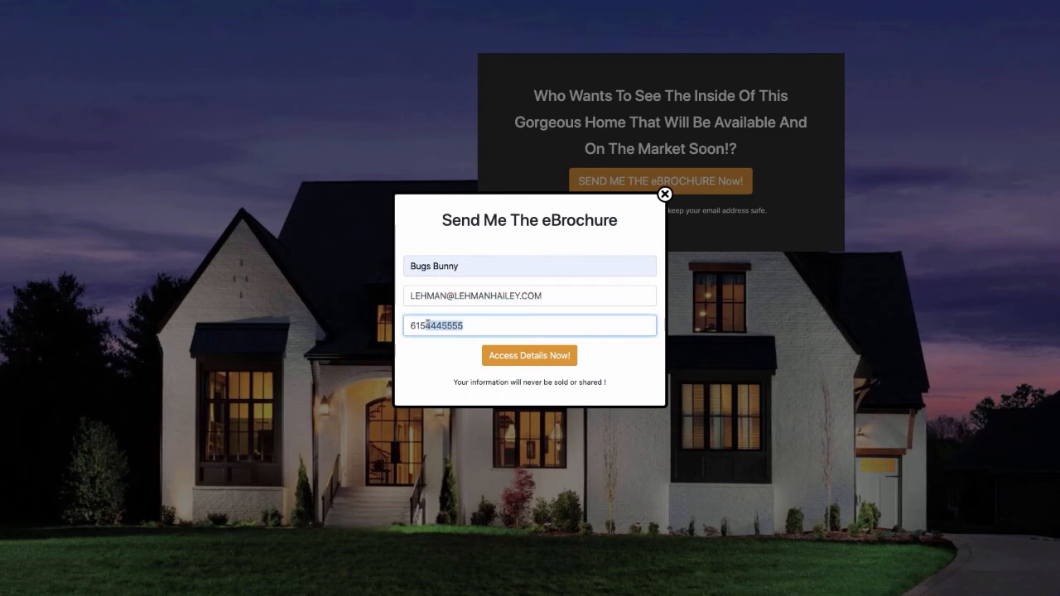
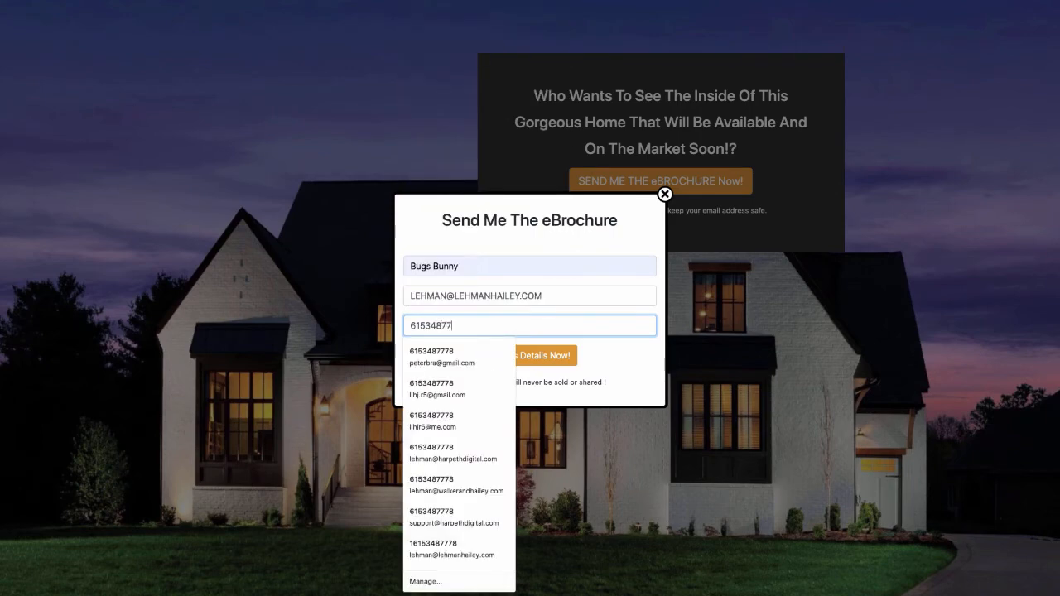
pyautogui.click(575, 358)
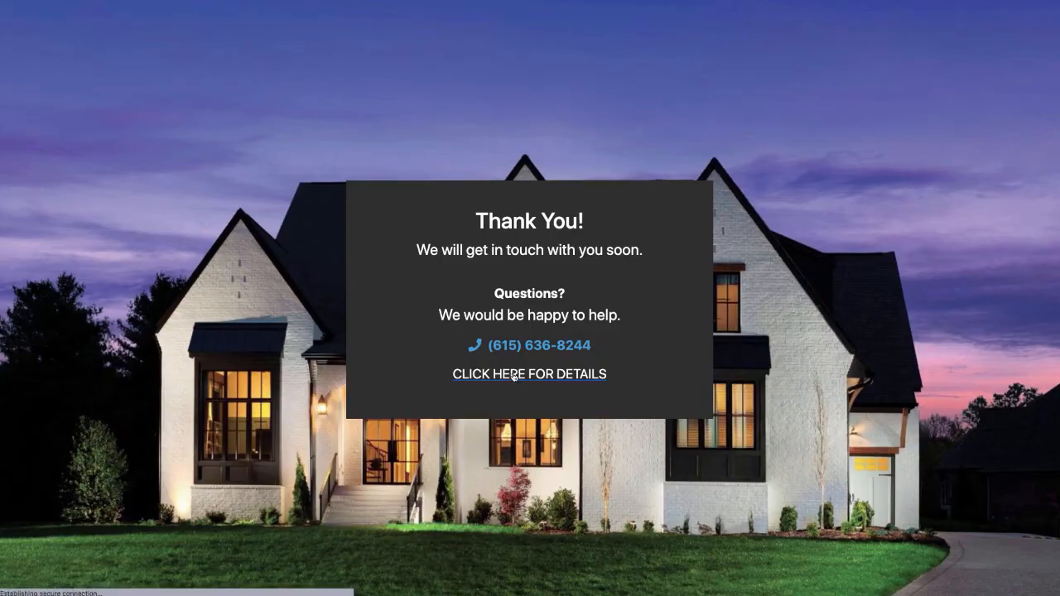
pyautogui.click(514, 375)
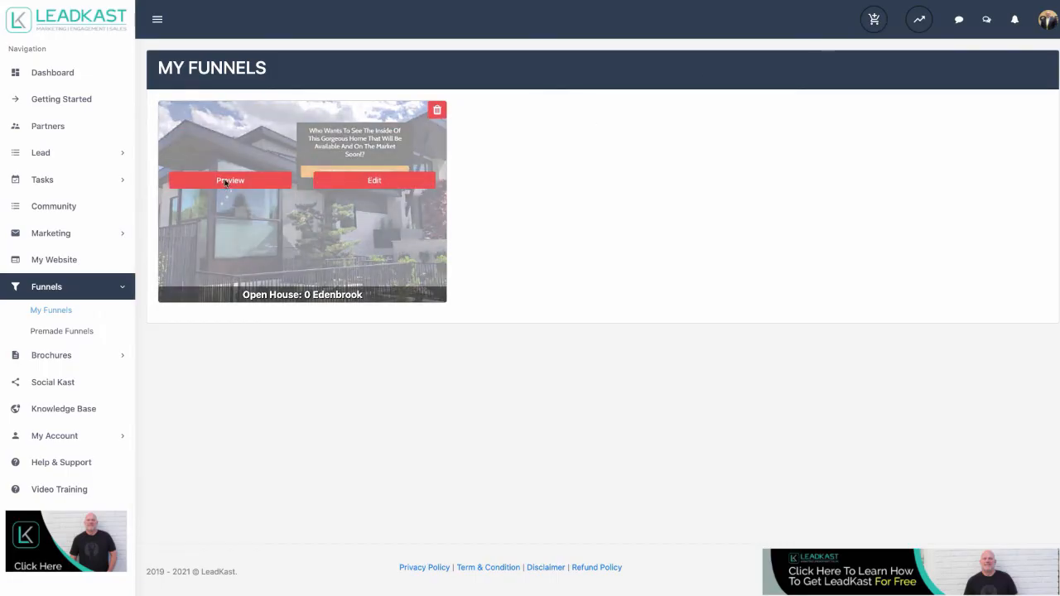
pyautogui.click(226, 181)
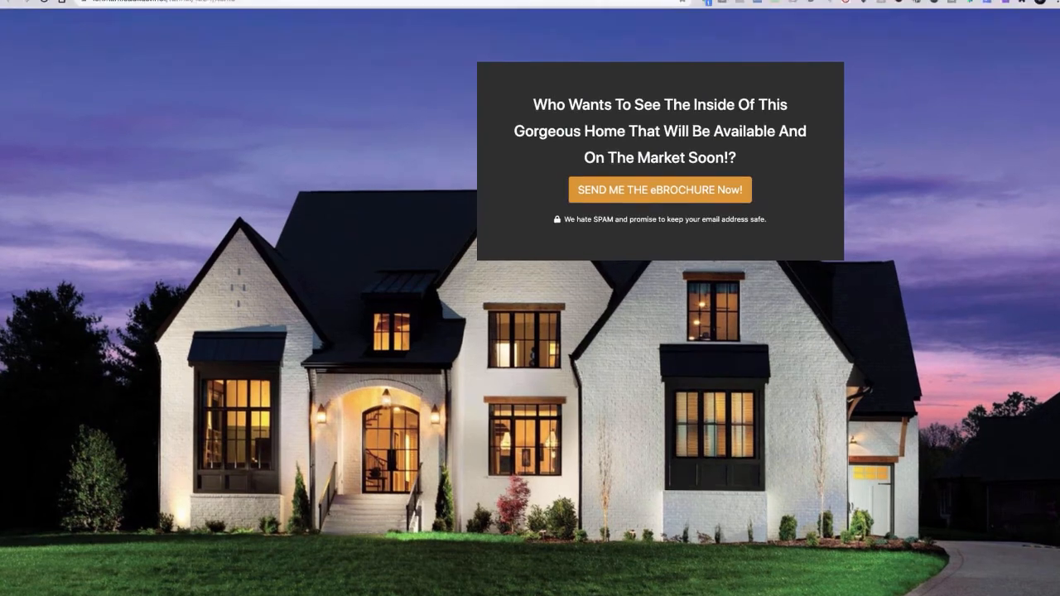
pyautogui.click(146, 9)
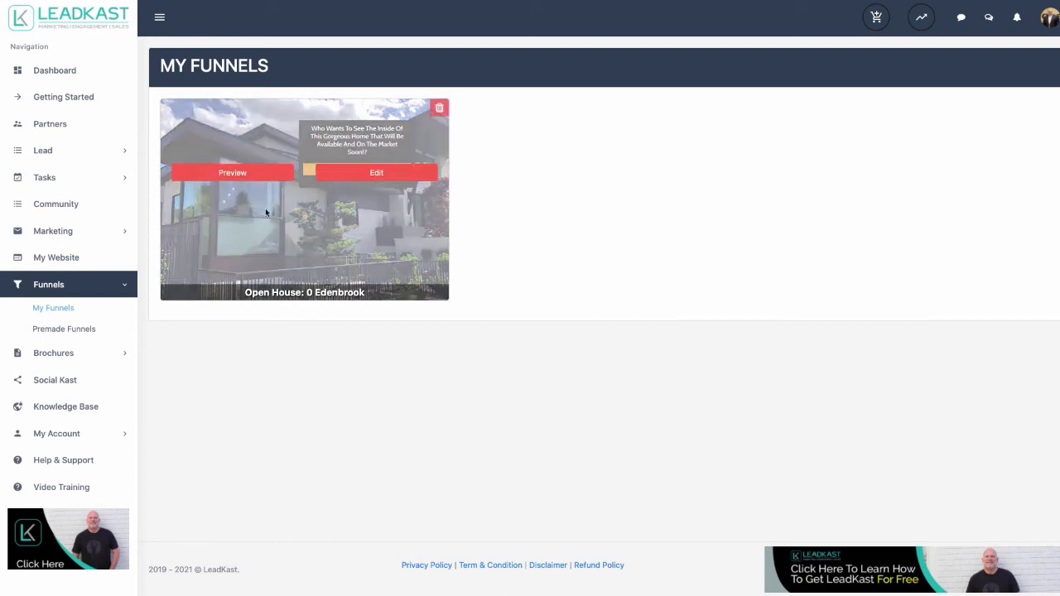
pyautogui.click(244, 181)
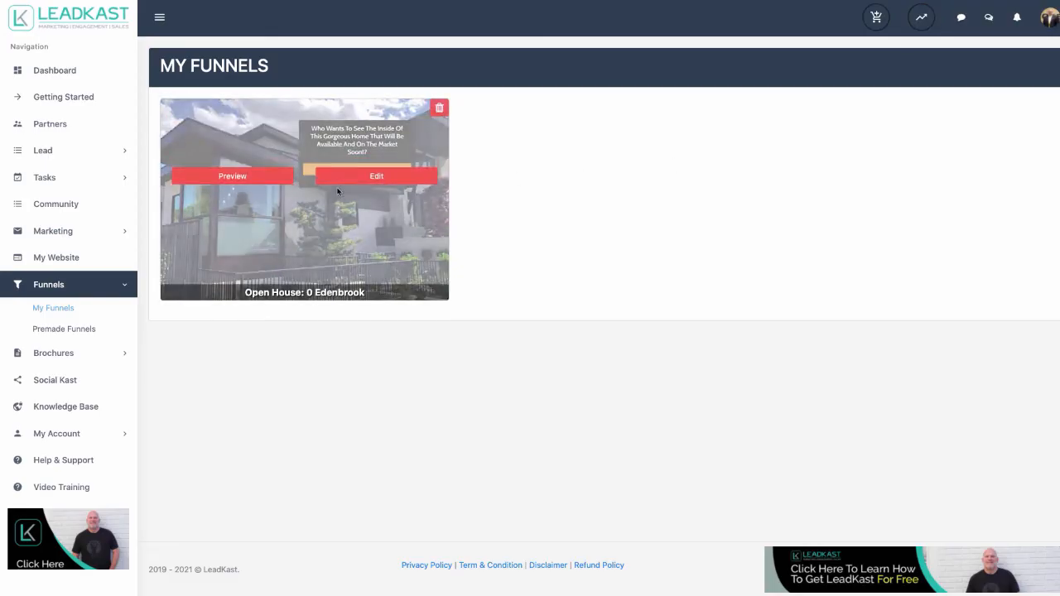
# - Open the Thank You page editor and add a photo block below CLICK HERE FOR DETAILS
pyautogui.click(372, 185)
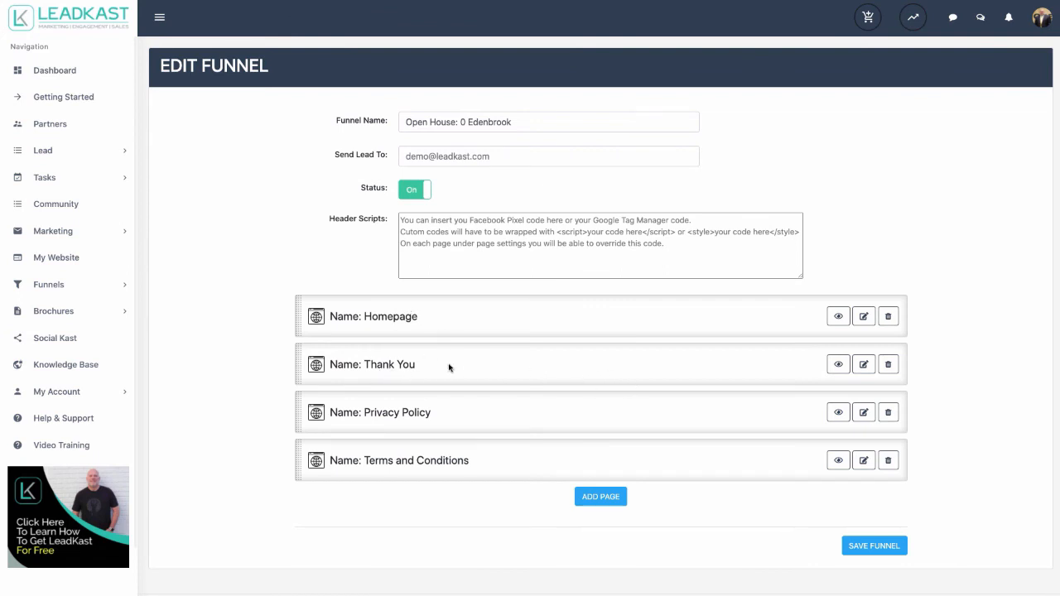
pyautogui.click(863, 365)
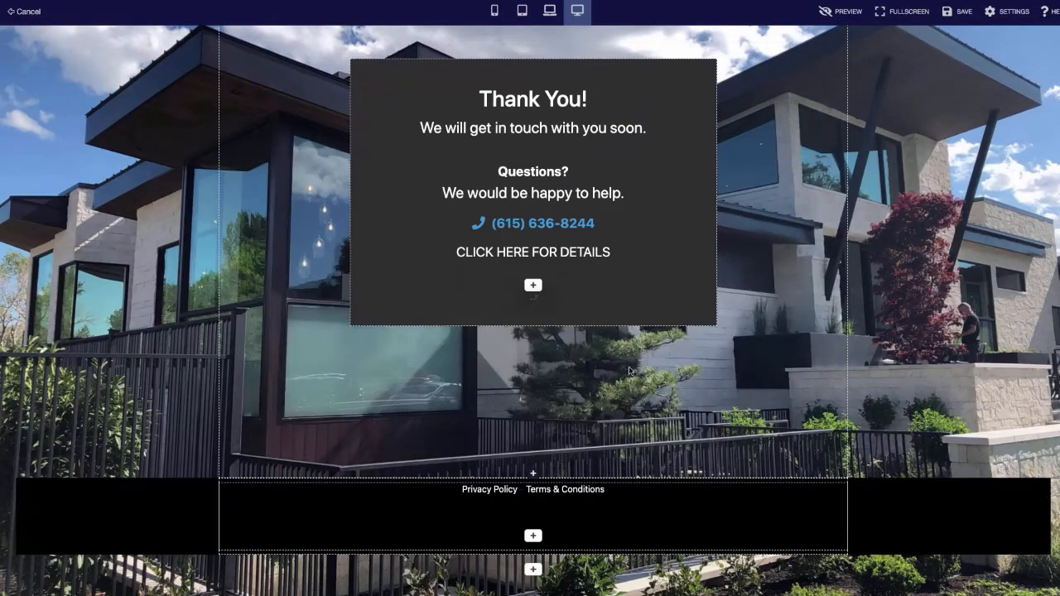
pyautogui.click(534, 286)
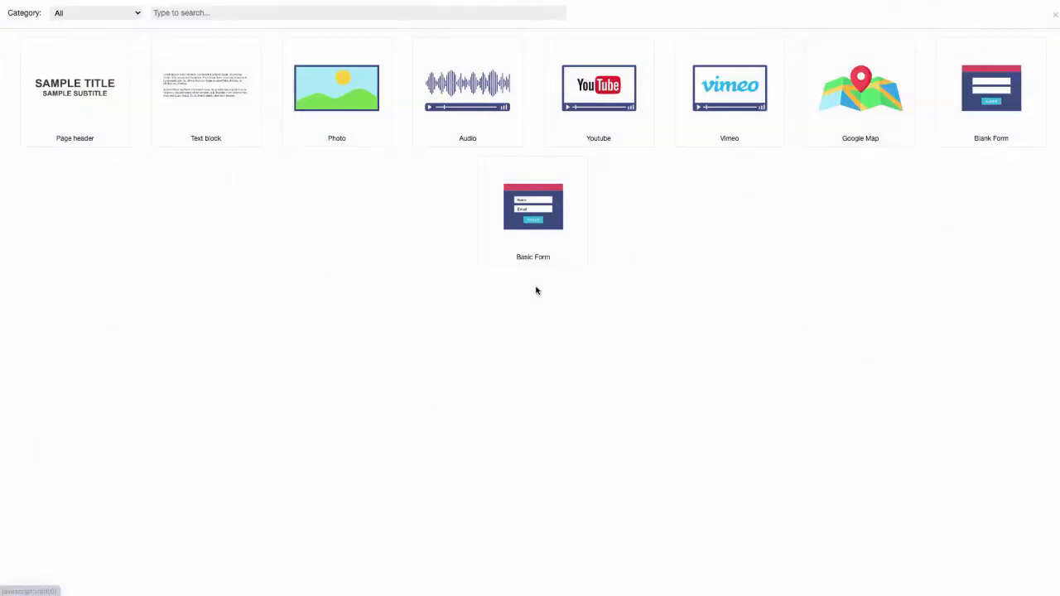
pyautogui.click(318, 115)
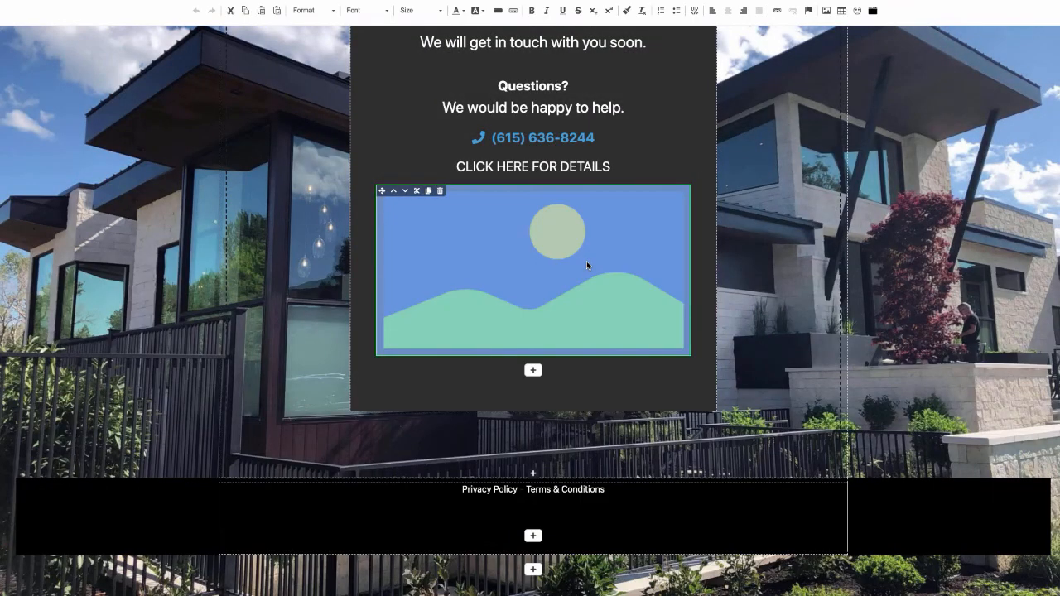
pyautogui.doubleClick(502, 245)
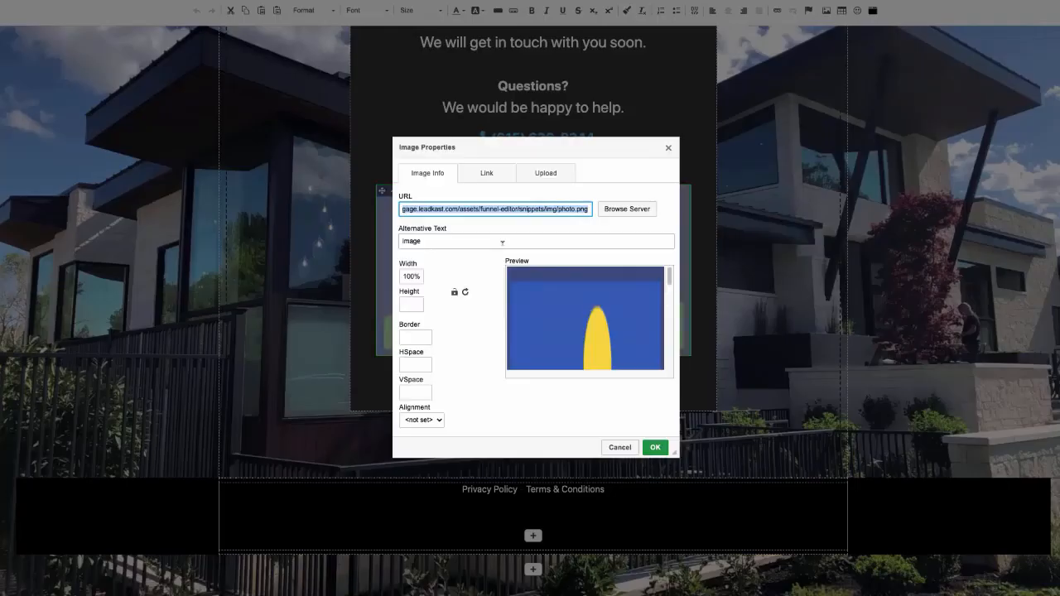
# - Upload MusicCity Logo2.png from the Music City folder and use it as the photo
pyautogui.click(627, 209)
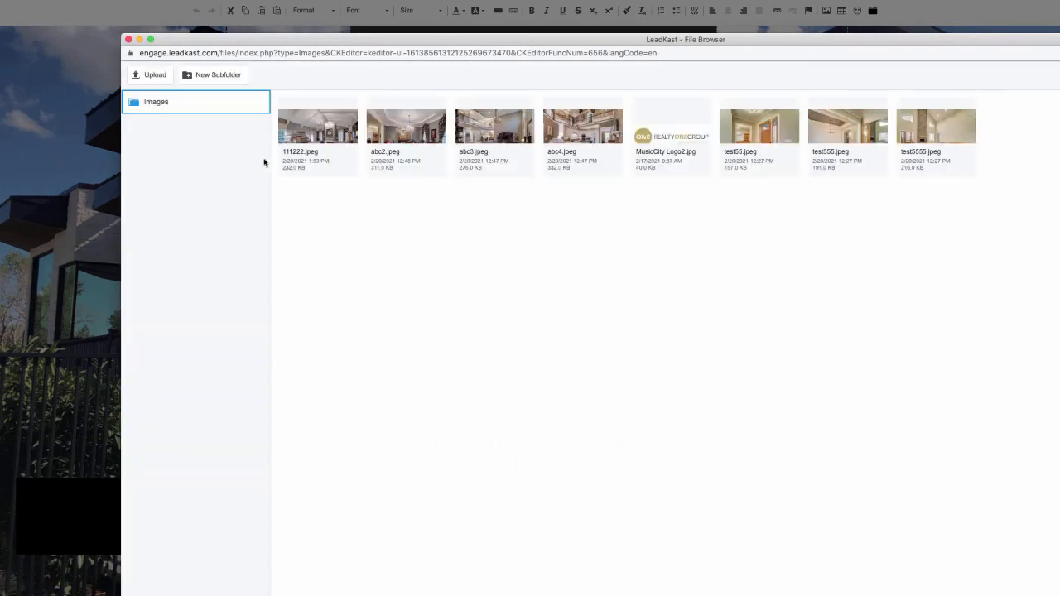
pyautogui.click(152, 76)
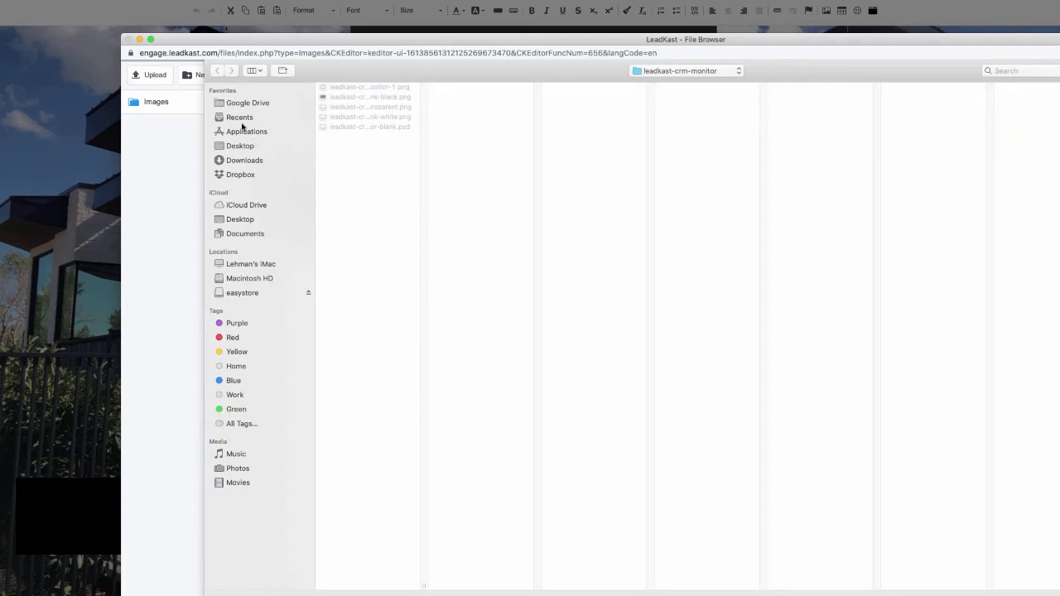
pyautogui.click(247, 204)
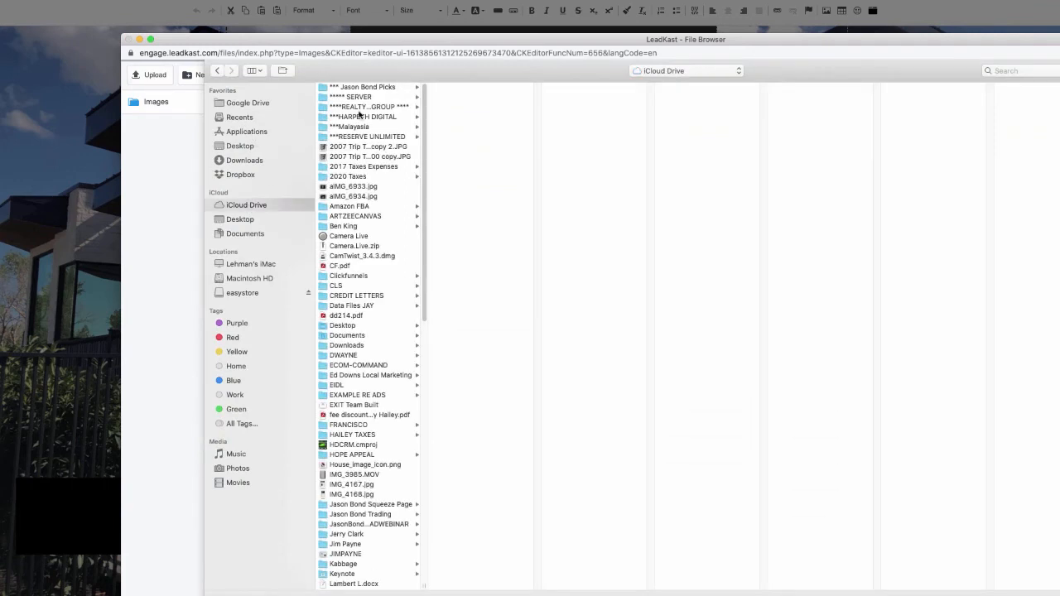
pyautogui.click(361, 108)
pyautogui.click(463, 146)
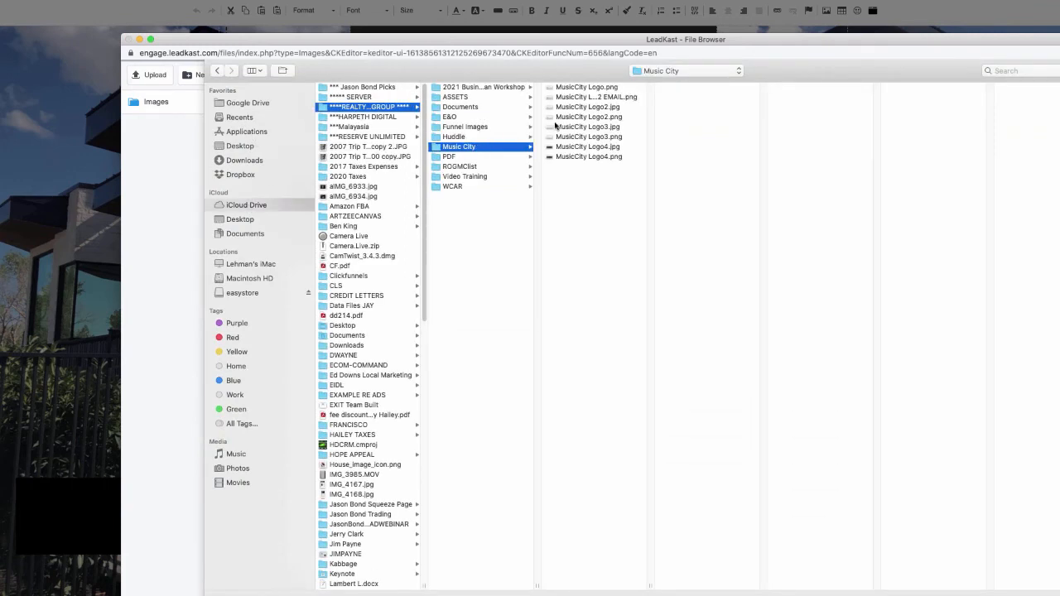
pyautogui.click(575, 117)
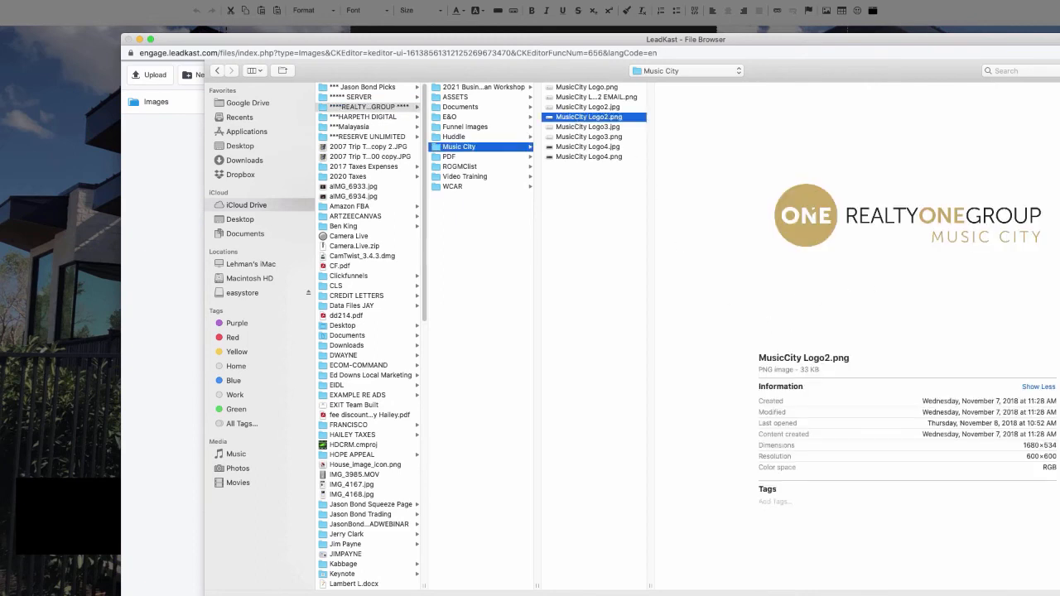
pyautogui.press('Return')
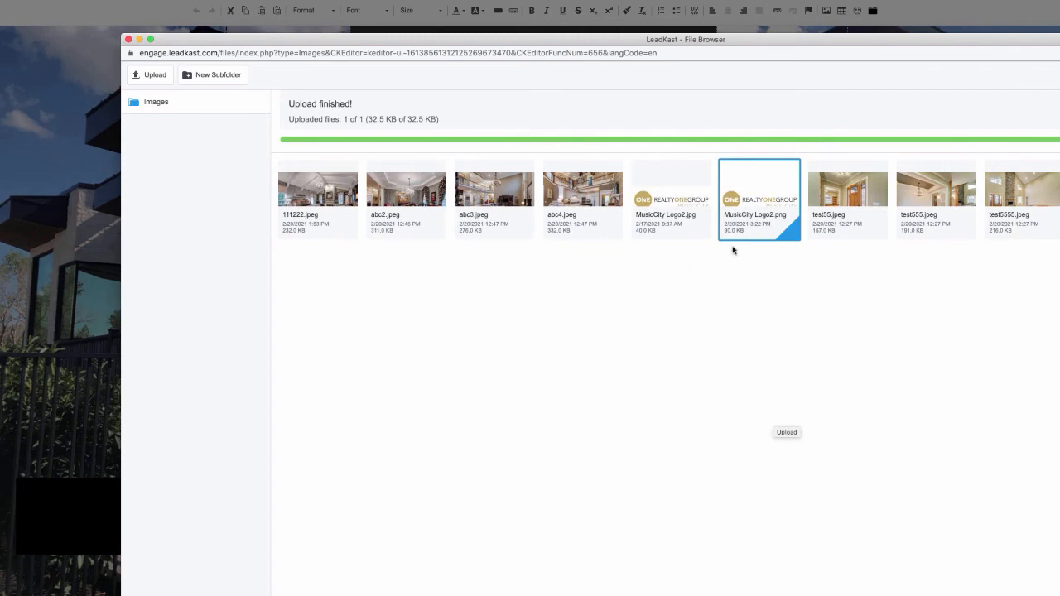
pyautogui.click(749, 206)
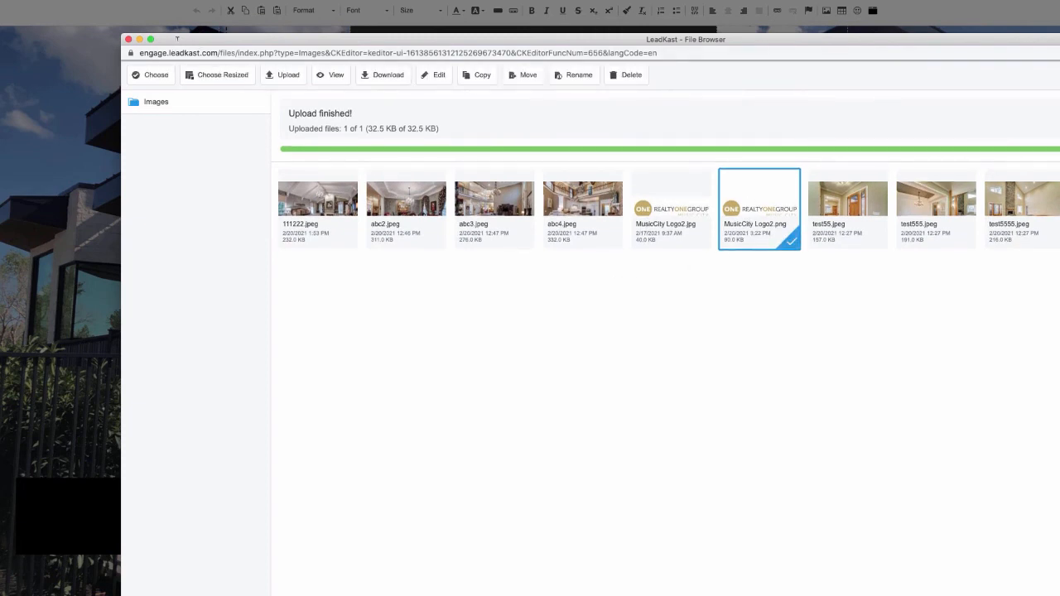
pyautogui.click(154, 74)
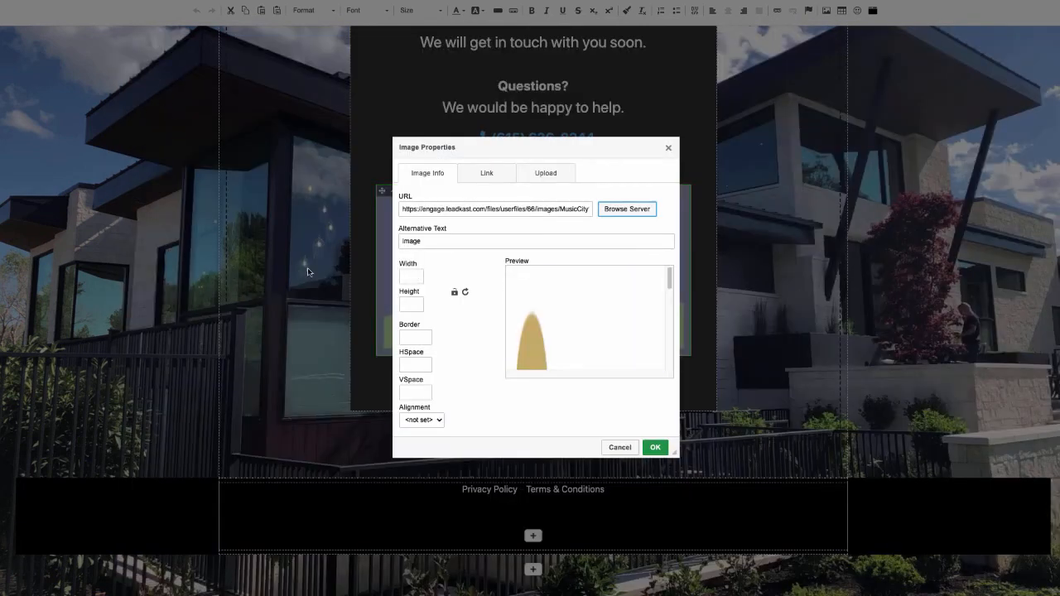
pyautogui.click(655, 447)
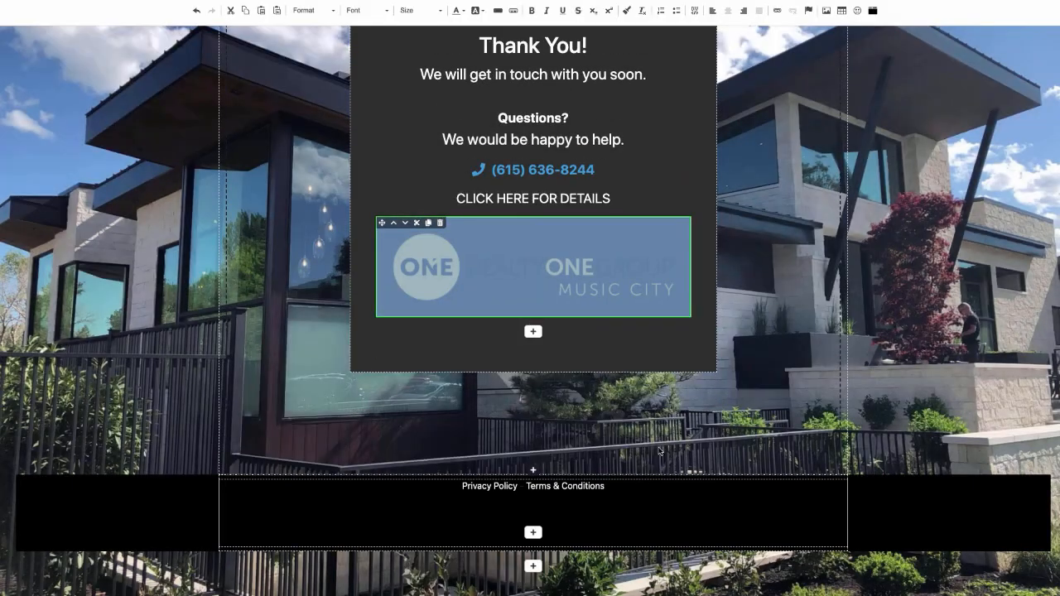
pyautogui.click(682, 352)
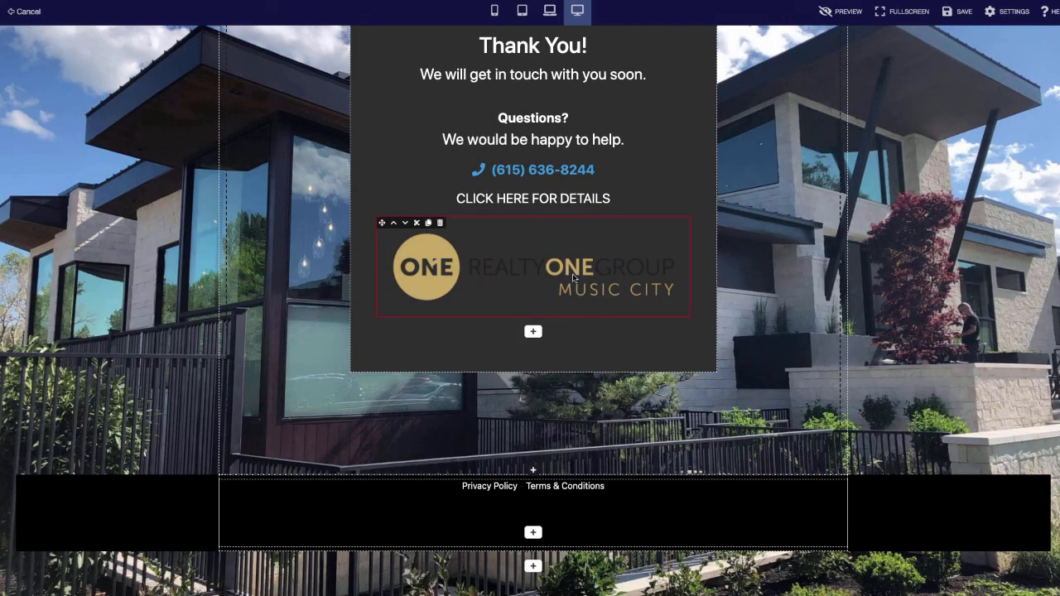
# - Add a centred text block below the logo
pyautogui.click(533, 332)
pyautogui.click(225, 90)
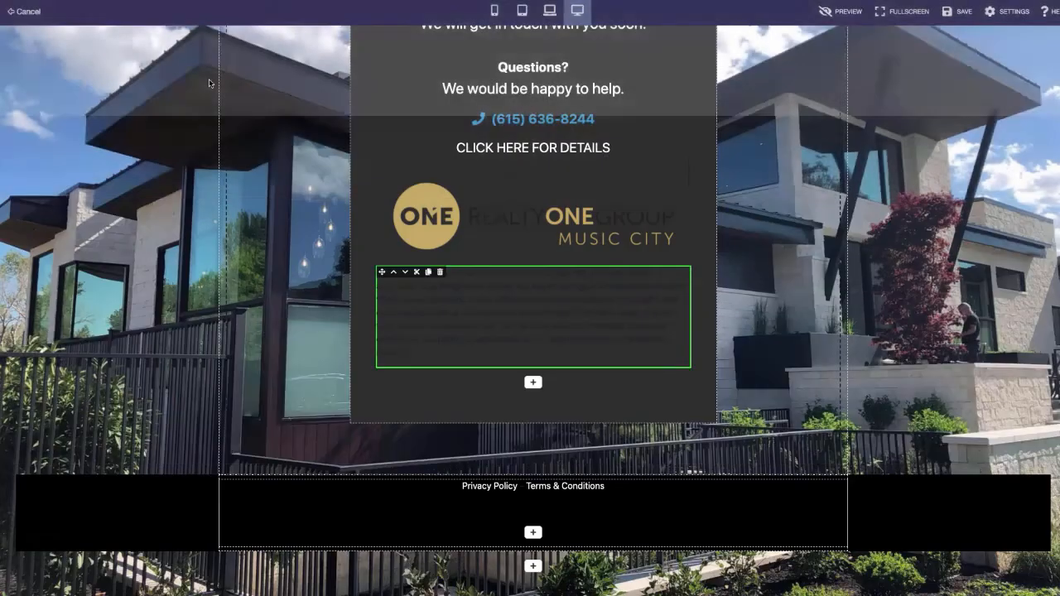
pyautogui.doubleClick(527, 311)
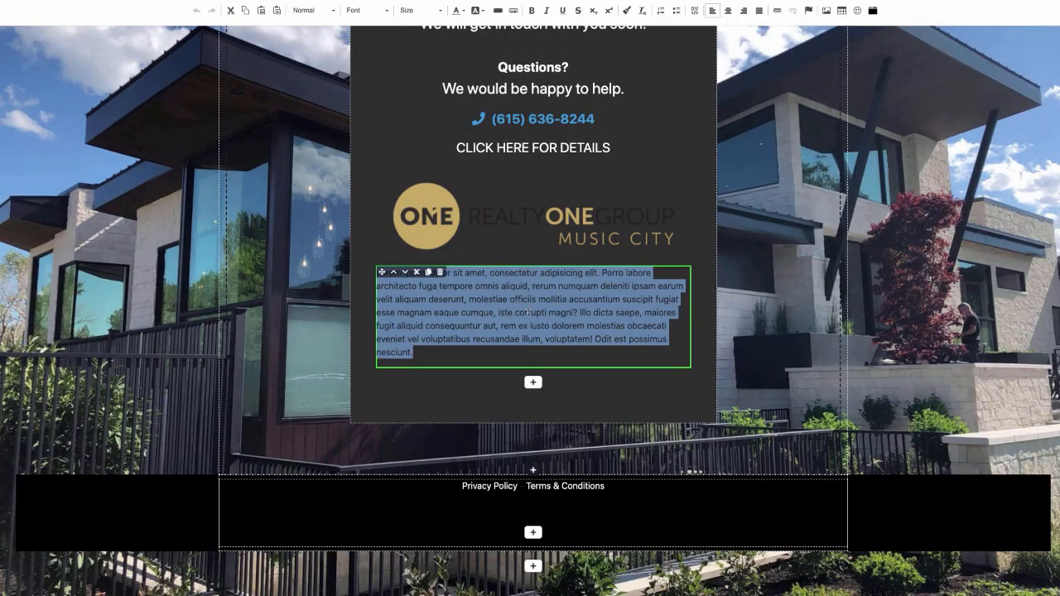
pyautogui.click(456, 10)
pyautogui.click(528, 75)
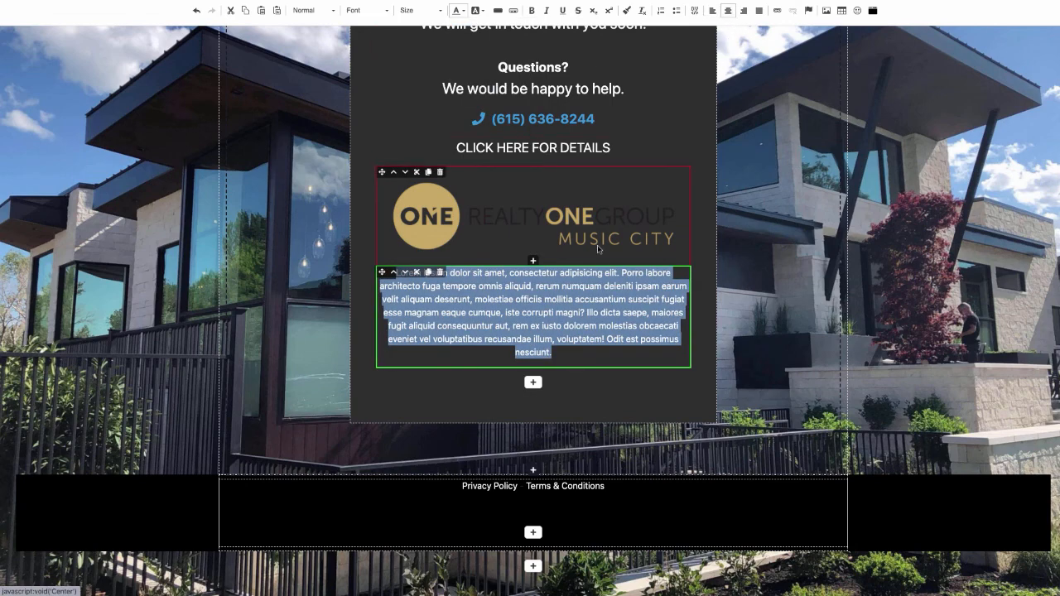
# - Enter the brokerage's two-line street address and save the Thank You page
pyautogui.write('123')
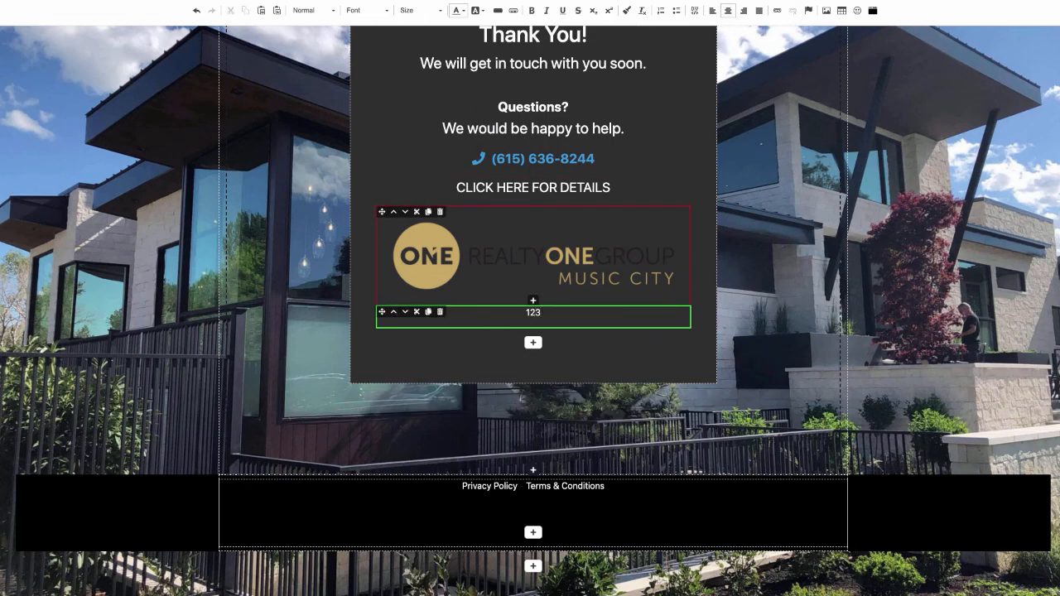
pyautogui.write(' Main Street')
pyautogui.press('Return')
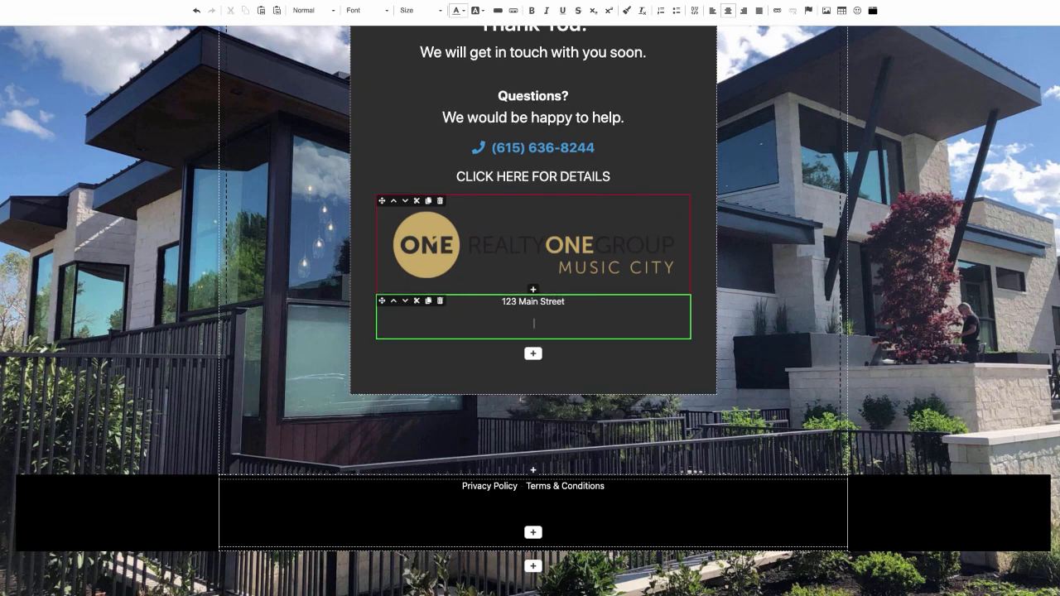
pyautogui.write('Franklin TN 37064')
pyautogui.click(704, 119)
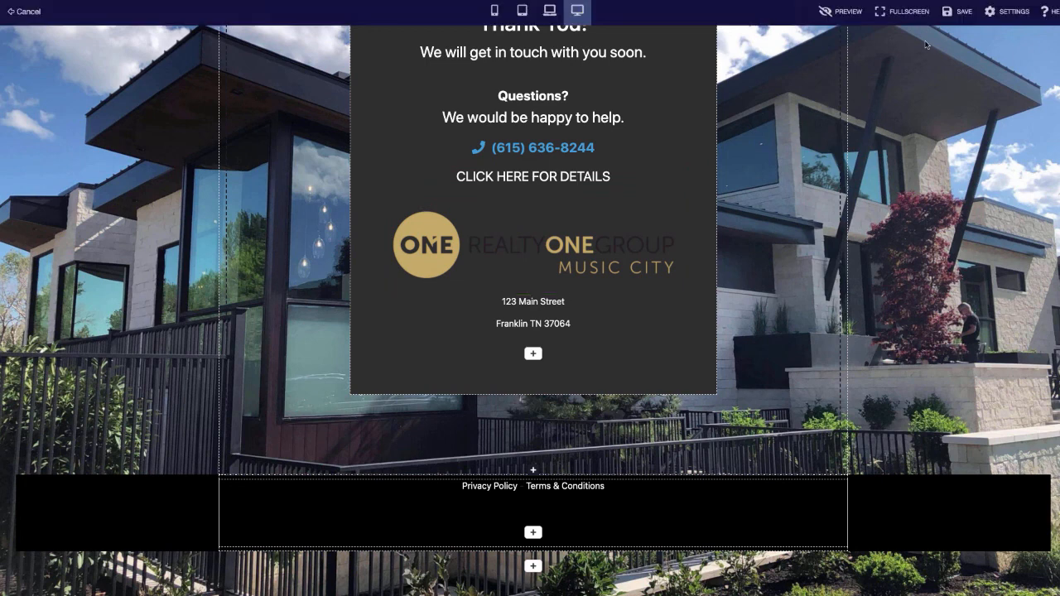
pyautogui.click(959, 14)
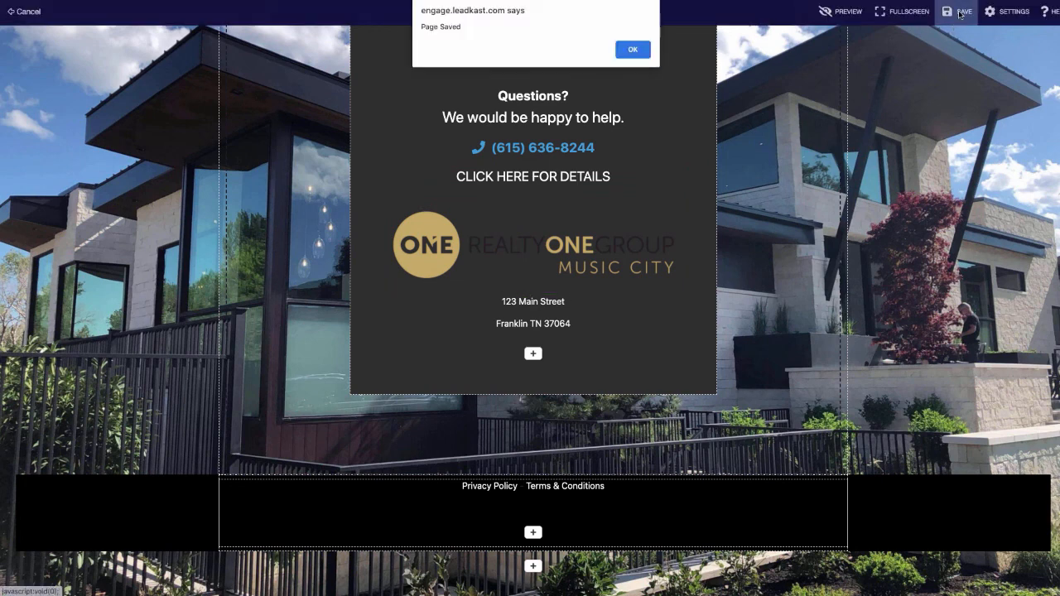
# - Dismiss the Page Saved alert and review the Thank You page's logo and two-line address
pyautogui.click(636, 47)
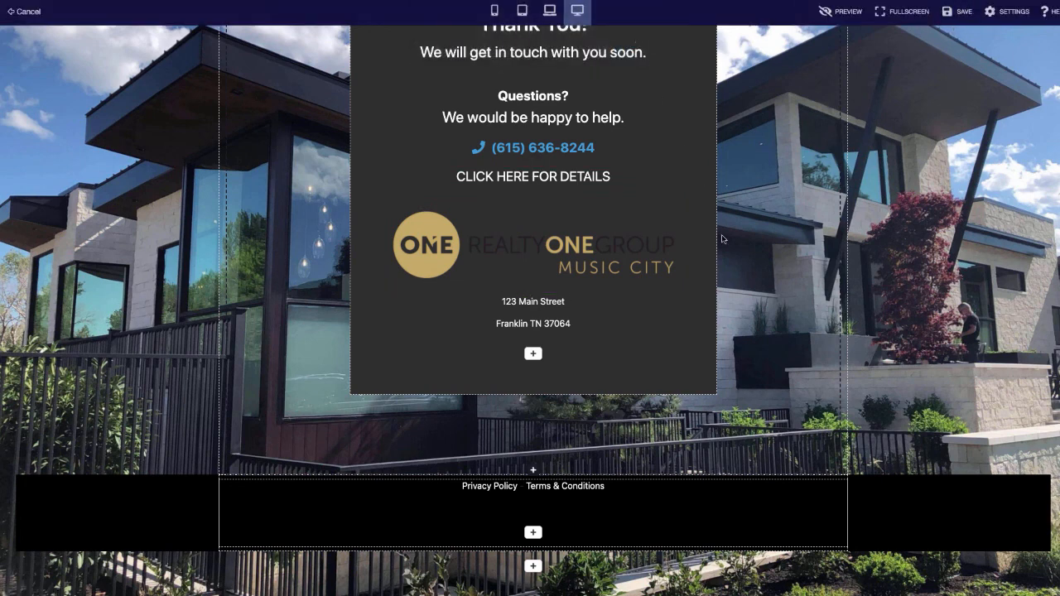
pyautogui.scroll(1, 776, 423)
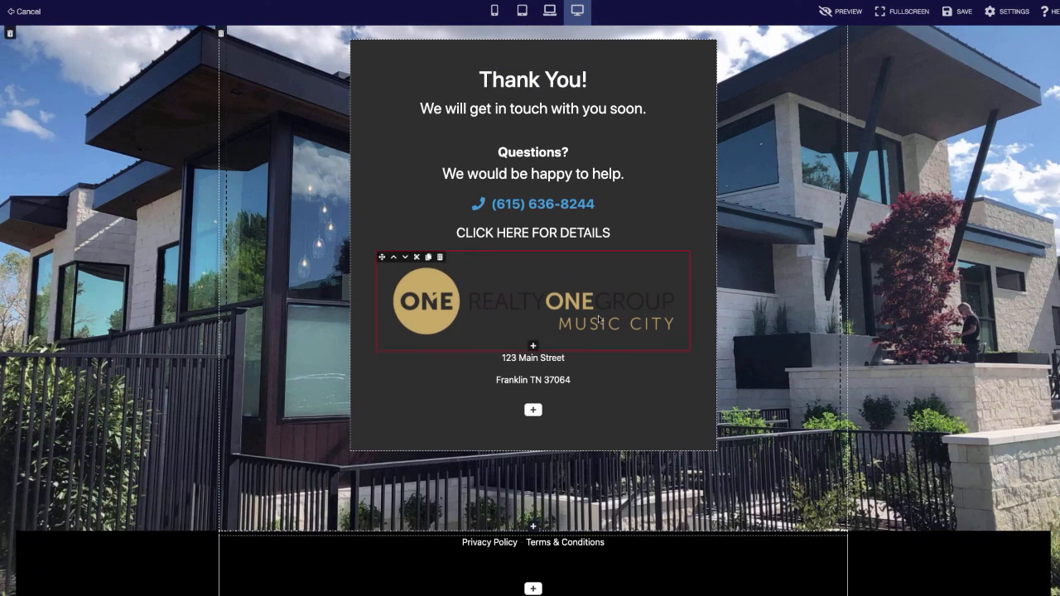